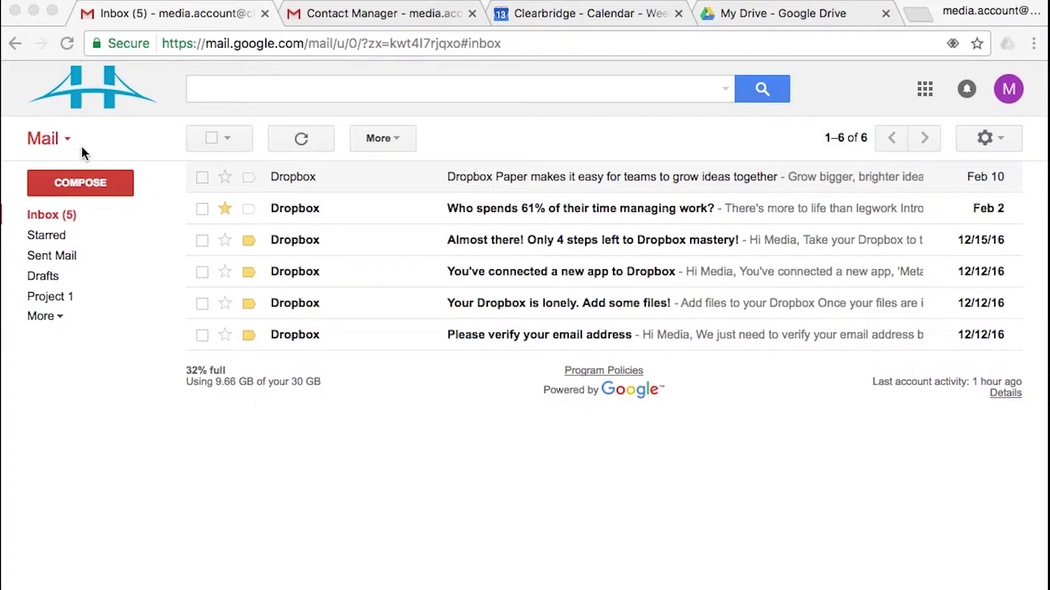
Switch Gmail from the inbox to the Contacts manager using the app menu
left_click(52, 140)
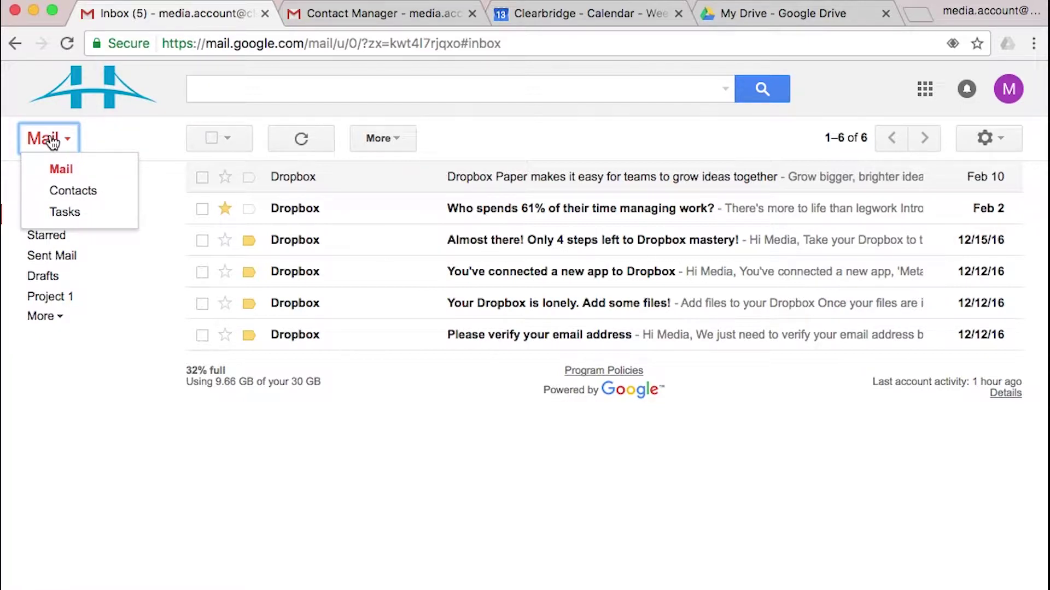
left_click(73, 191)
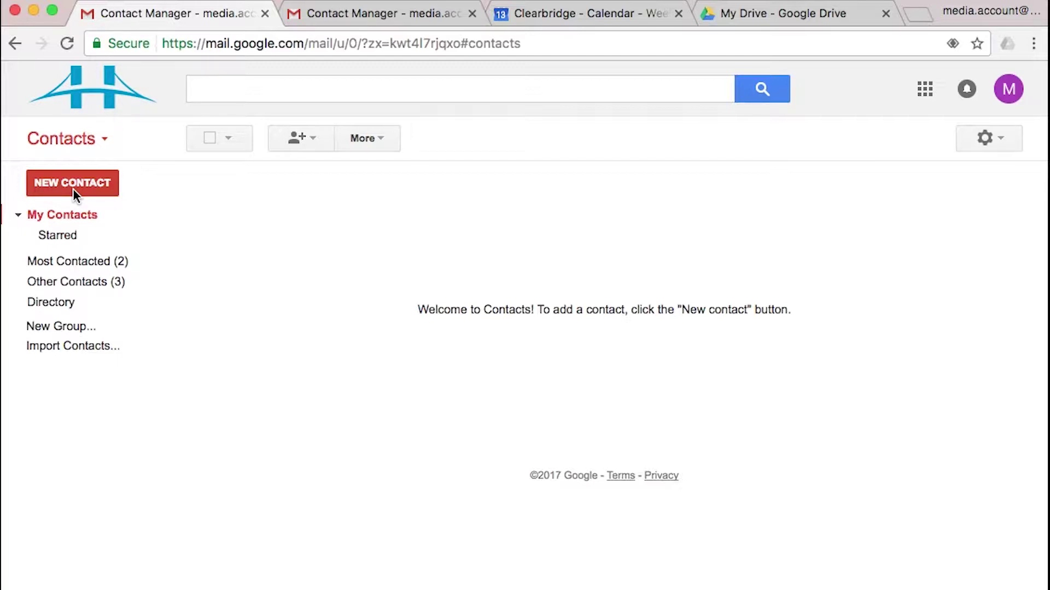
left_click(82, 138)
left_click(75, 170)
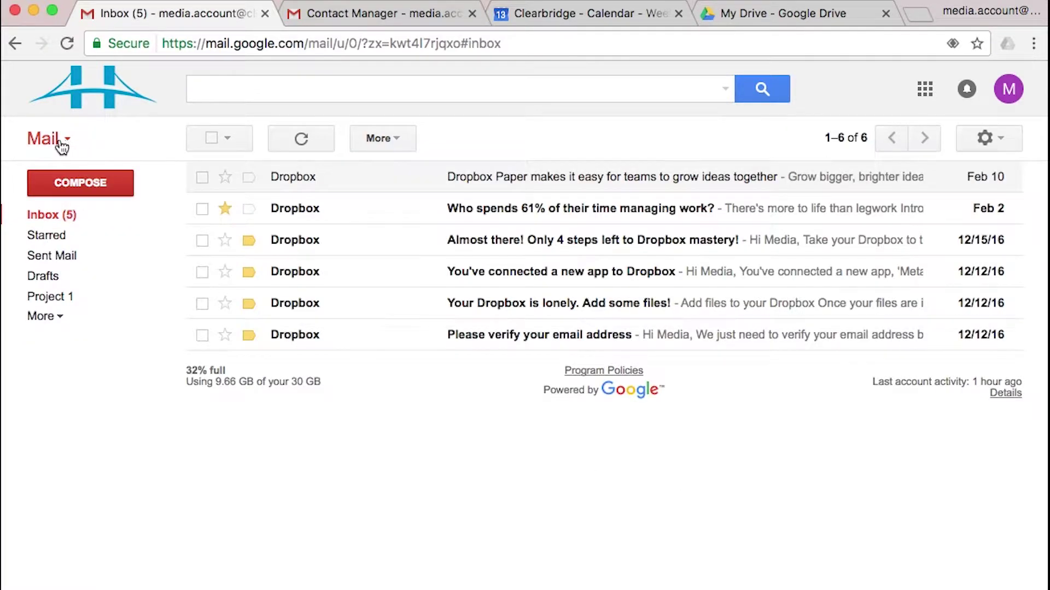
left_click(62, 144)
left_click(74, 188)
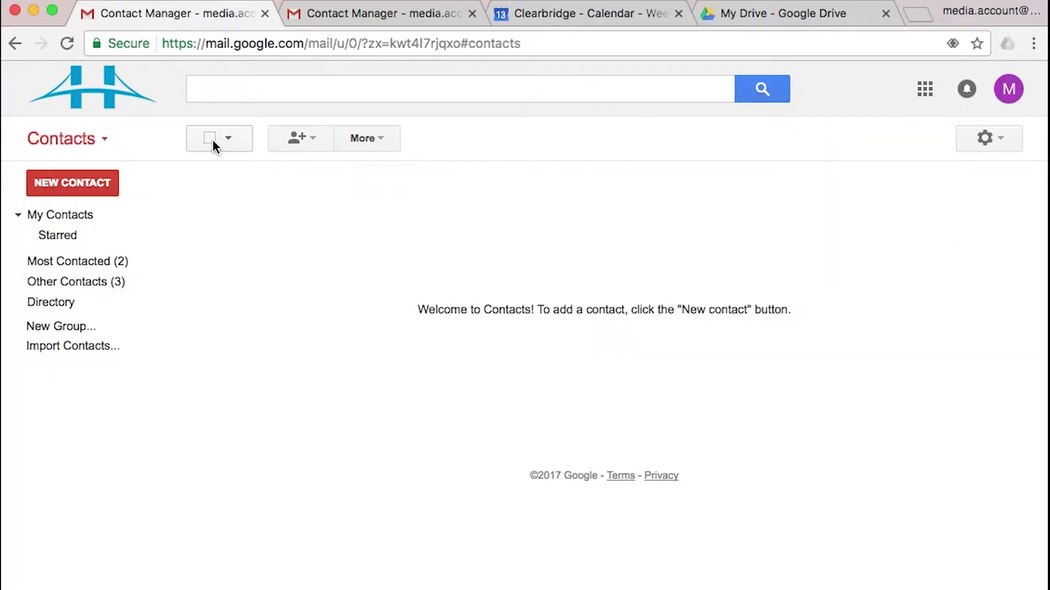
left_click(216, 90)
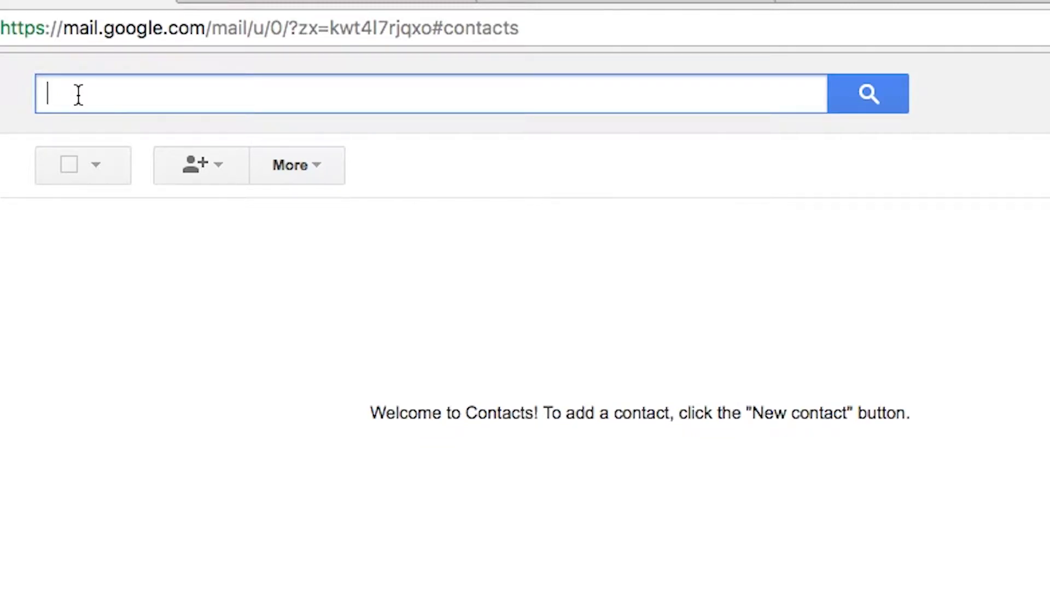
type("josh")
key("Return")
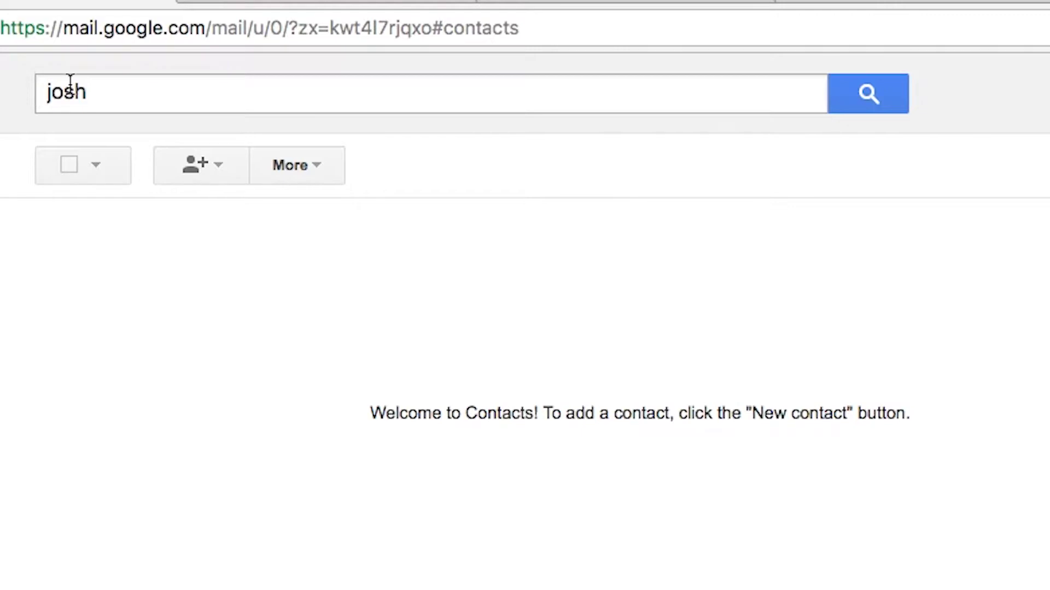
left_click(861, 92)
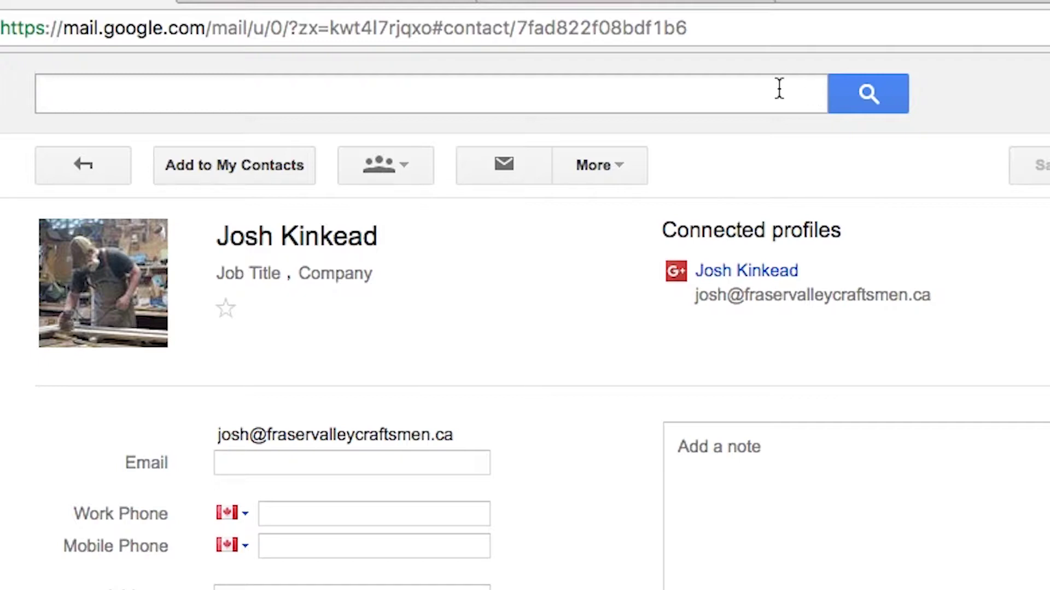
left_click(91, 168)
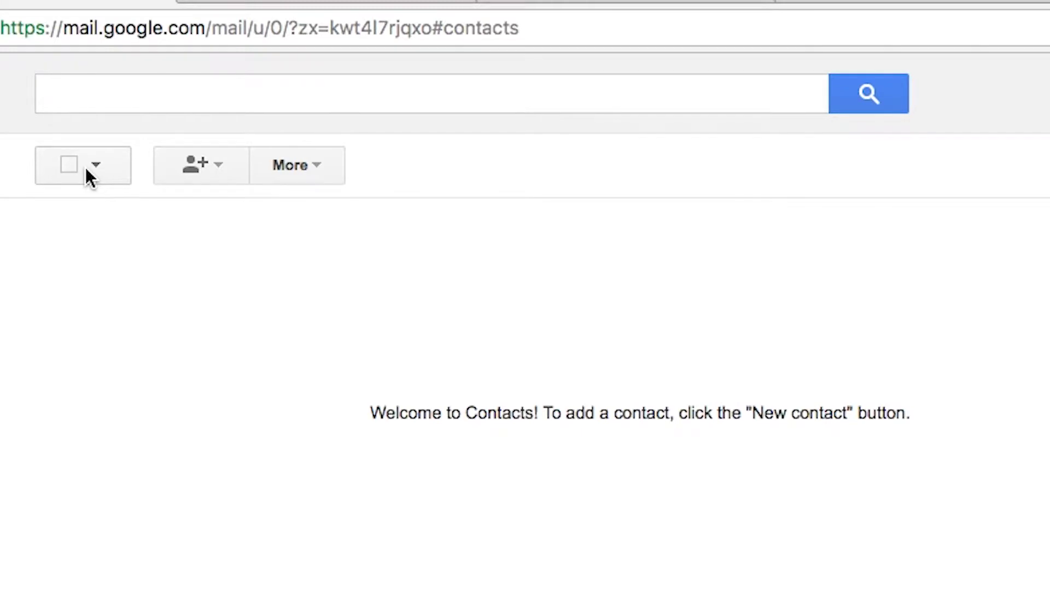
left_click(70, 164)
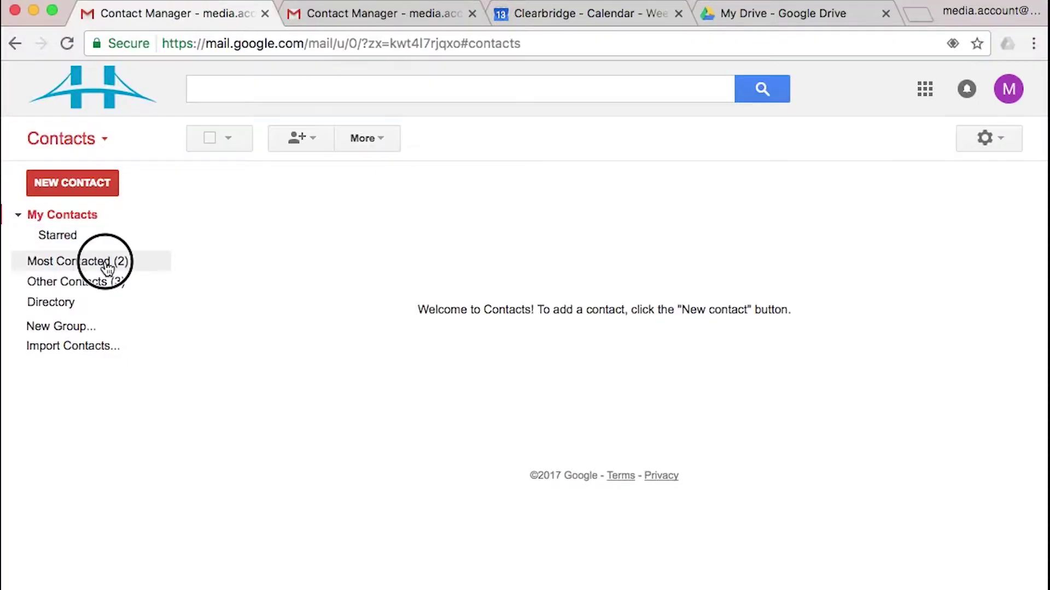
Try the Select options in Most Contacted: all, none and starred
left_click(213, 138)
left_click(212, 138)
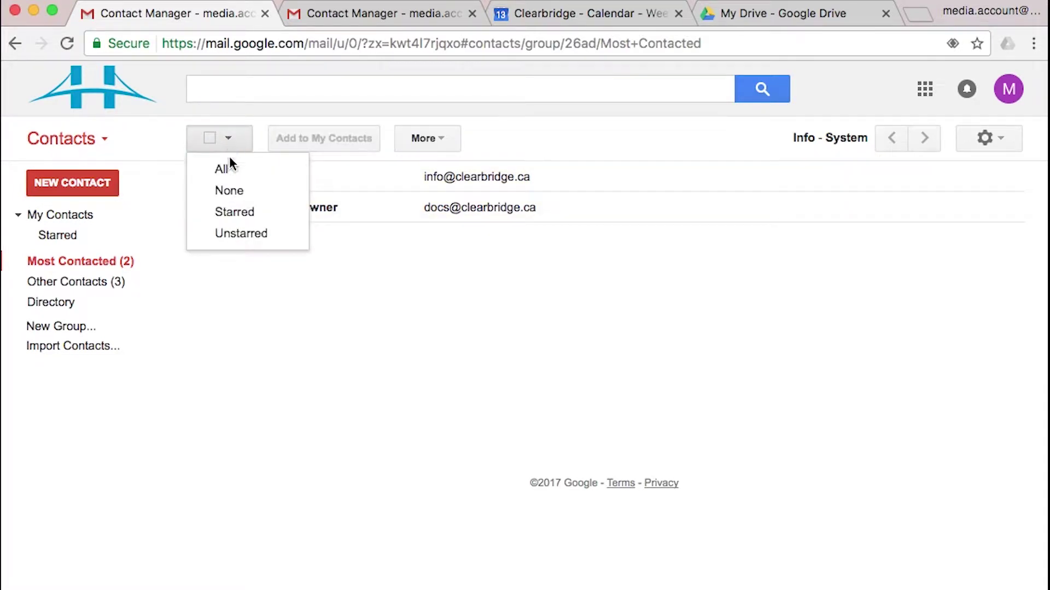
left_click(236, 191)
left_click(231, 139)
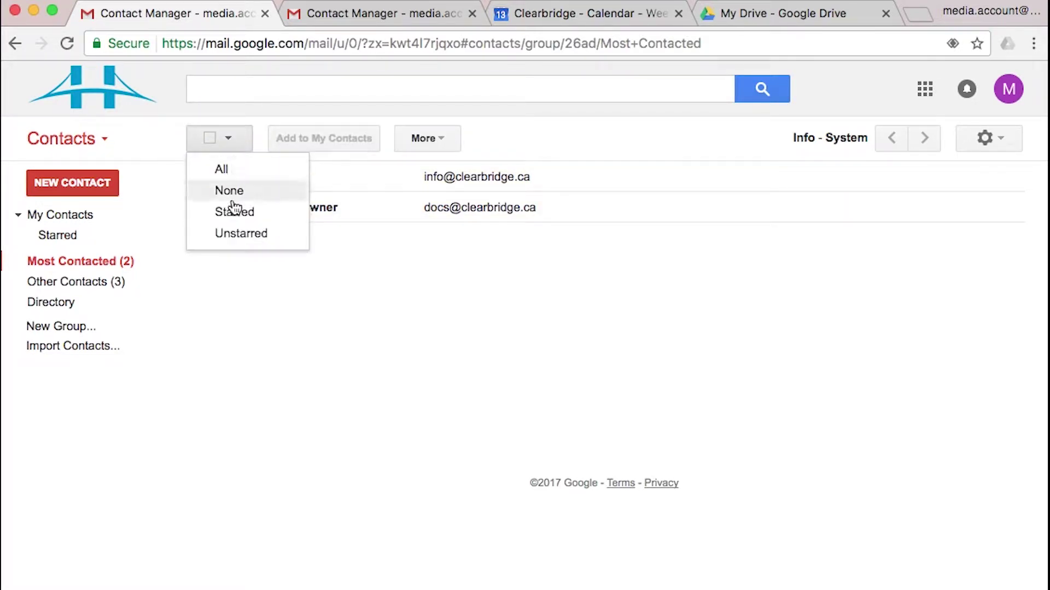
left_click(235, 213)
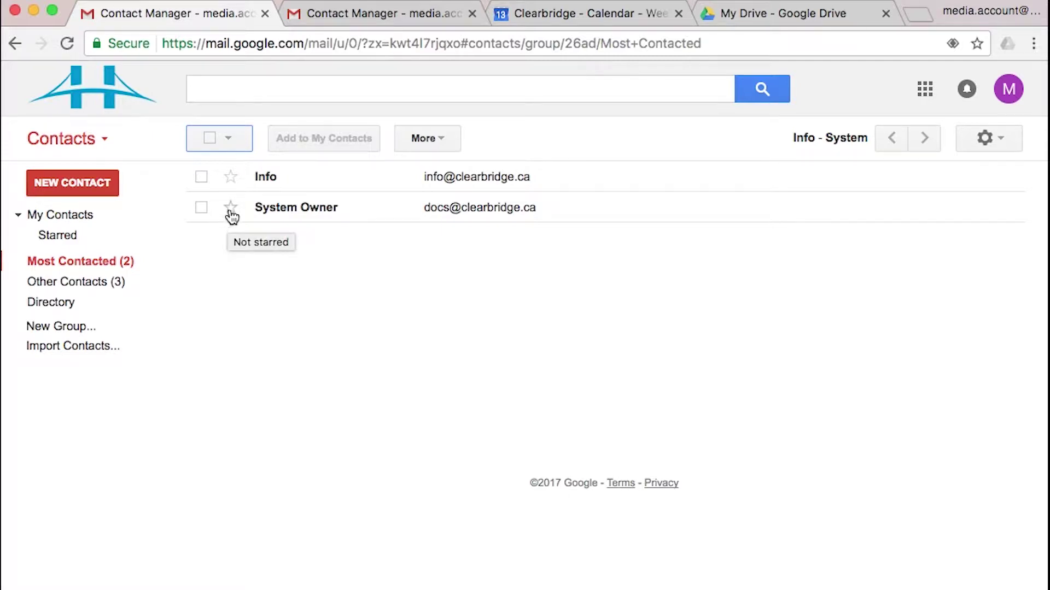
Star the Info contact and check the starred selection, ending in Other Contacts
left_click(231, 177)
left_click(228, 138)
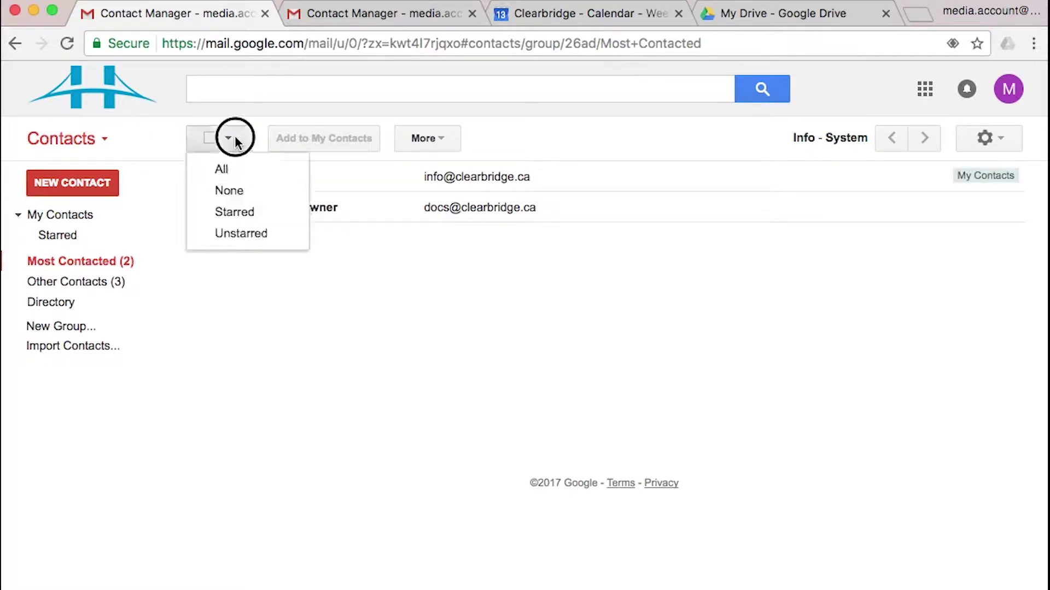
left_click(235, 213)
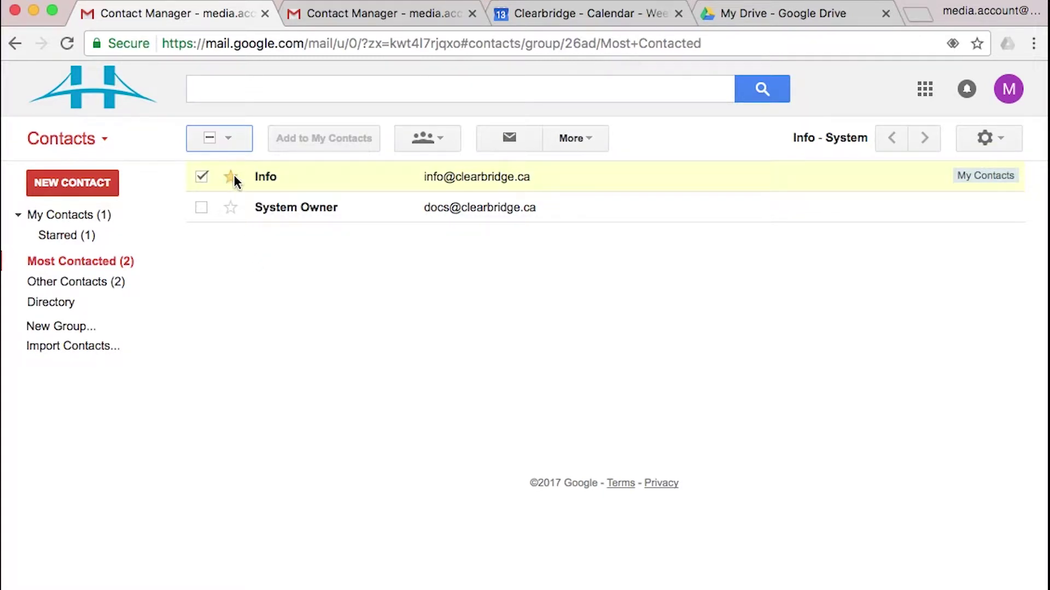
left_click(203, 176)
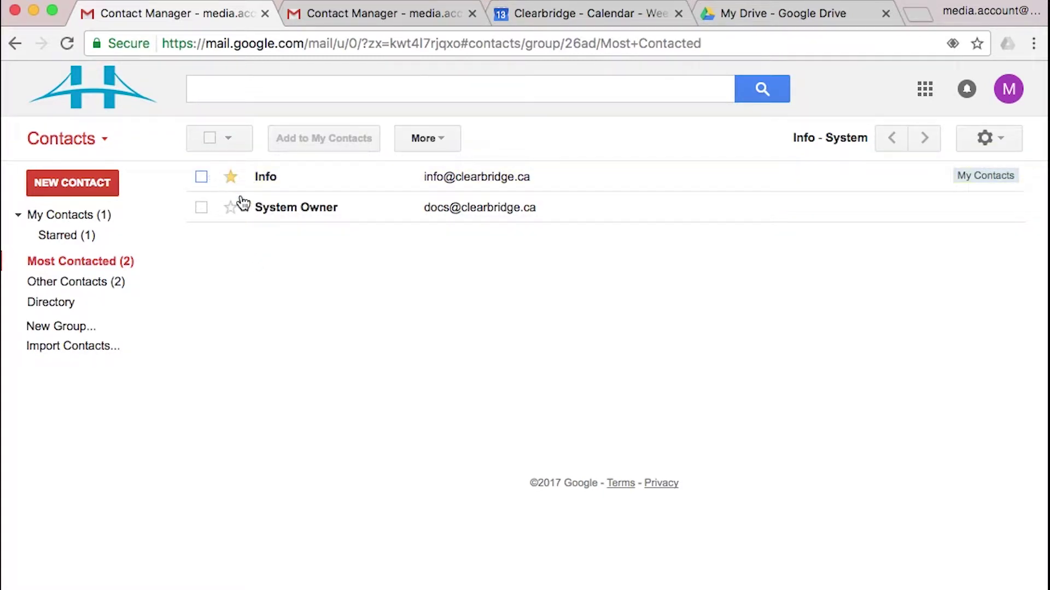
left_click(209, 139)
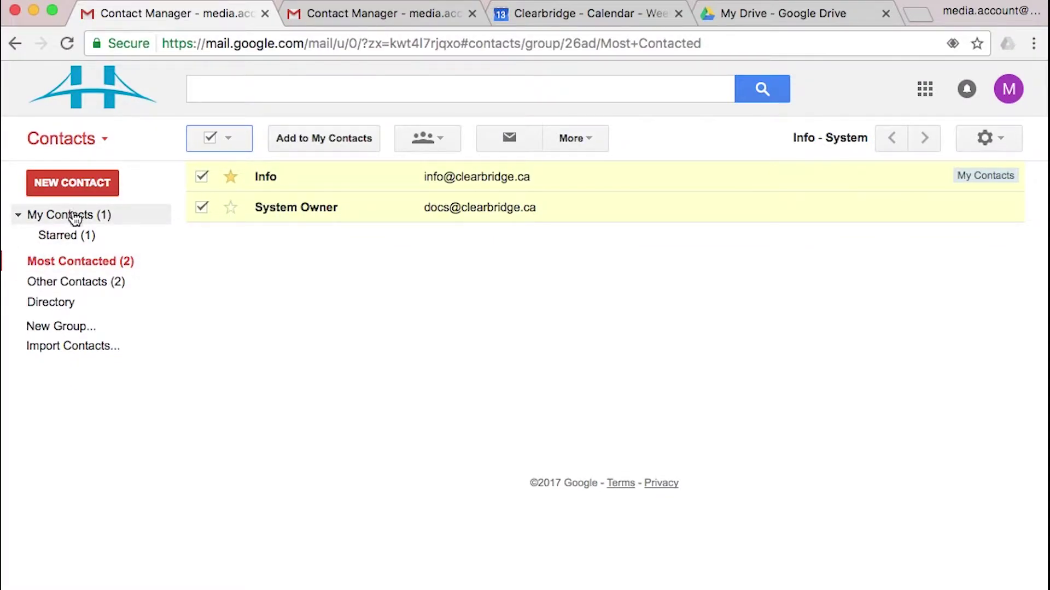
left_click(48, 283)
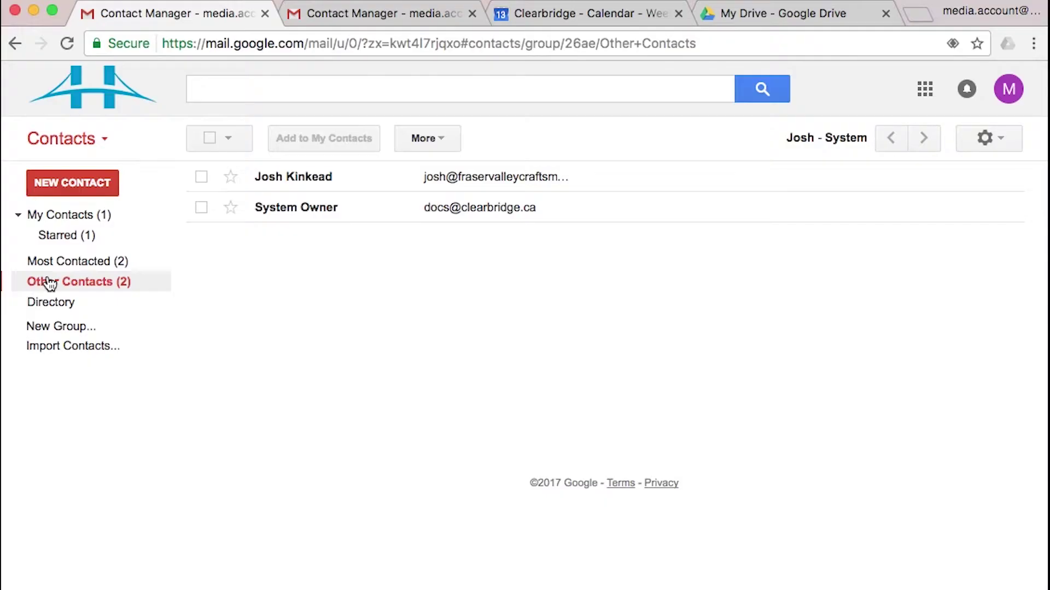
left_click(202, 177)
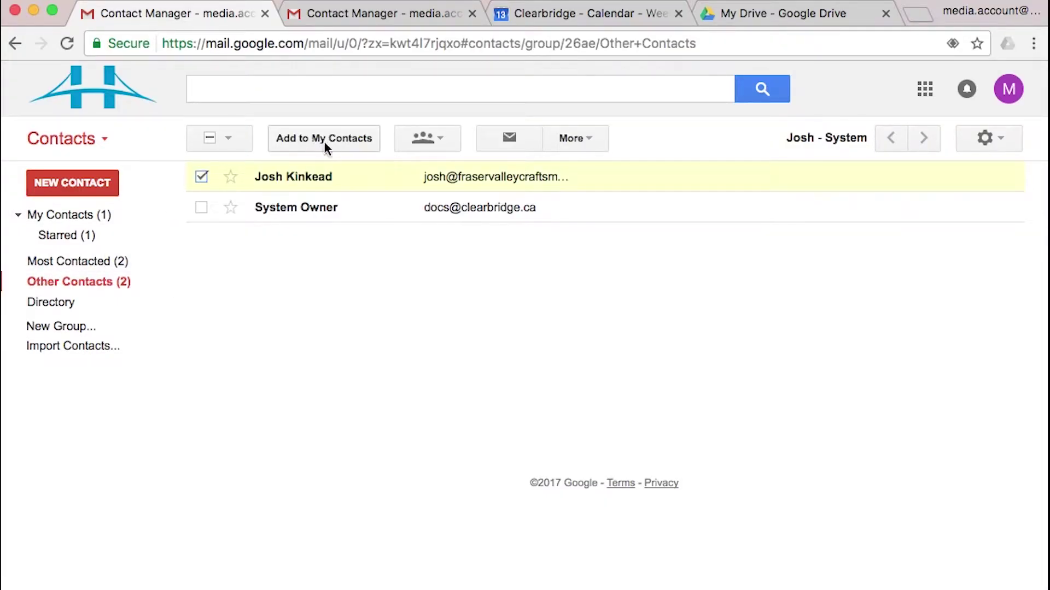
left_click(333, 136)
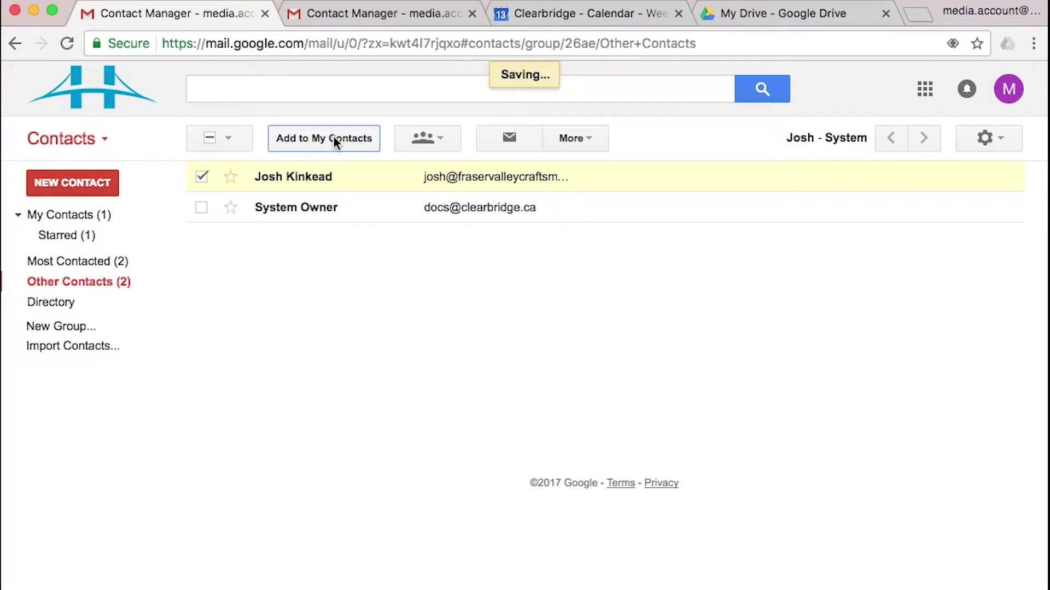
left_click(87, 215)
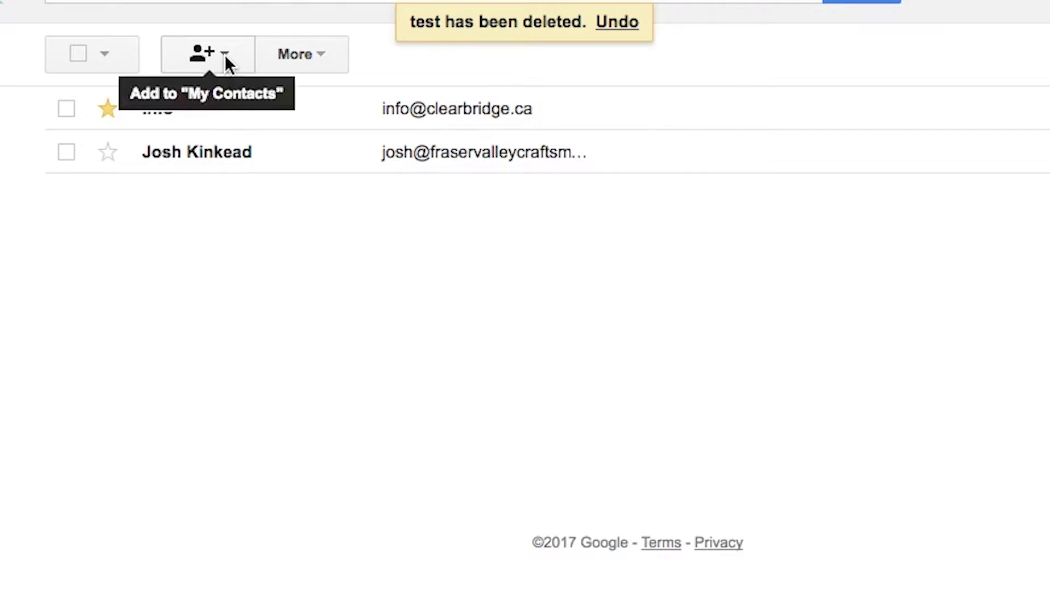
Quick-add a contact named 'New Contact' to My Contacts
left_click(215, 56)
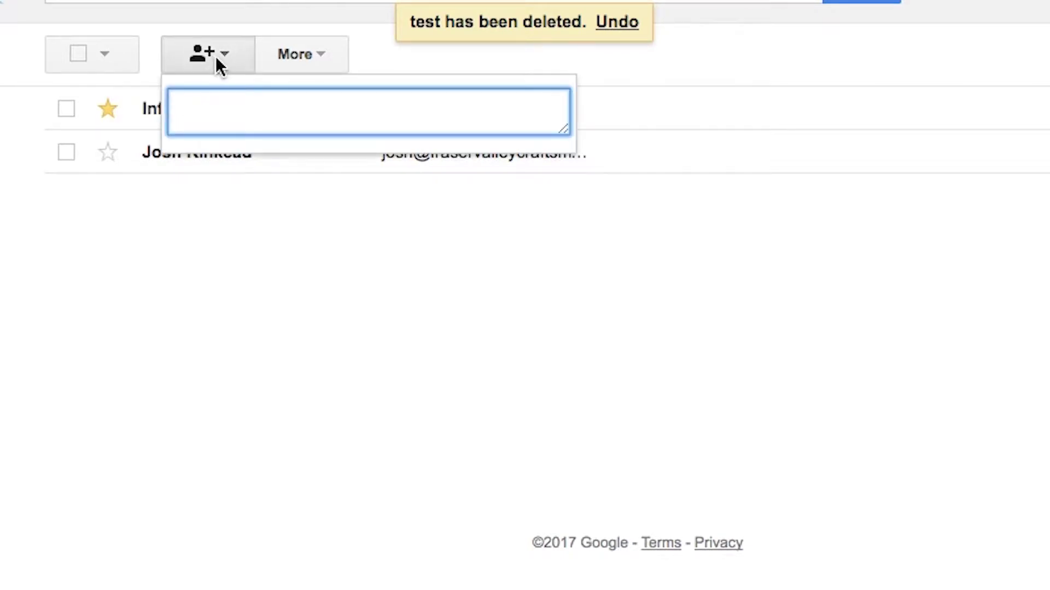
type("New ")
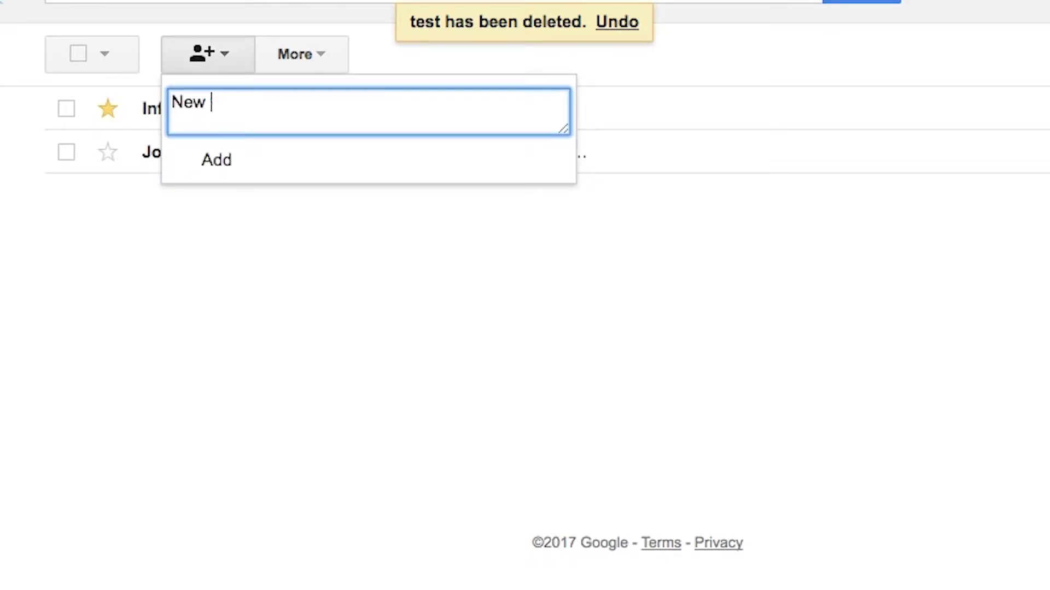
type("Contact")
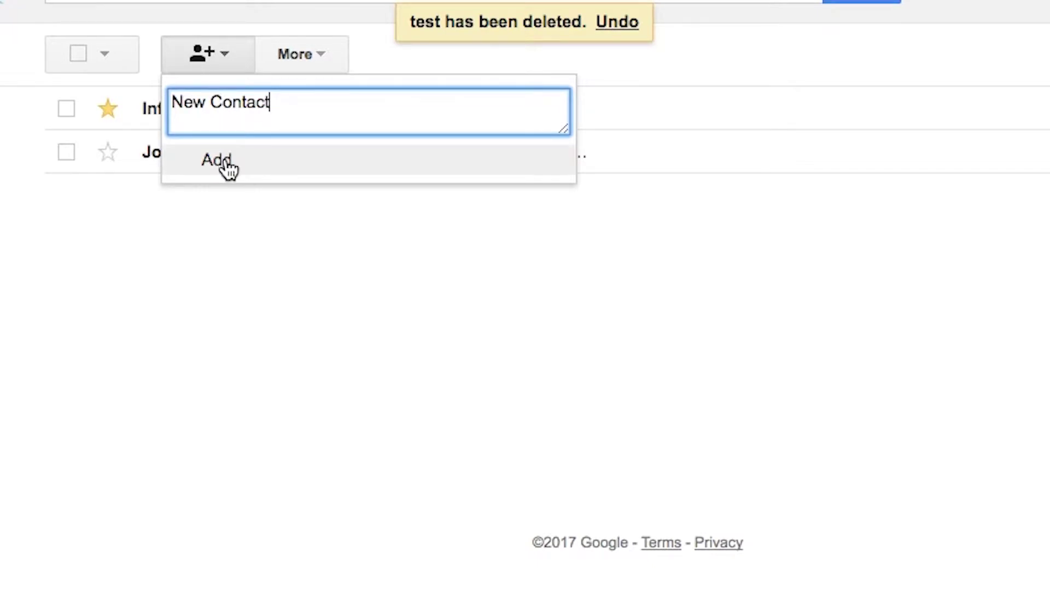
left_click(228, 167)
mouse_move(291, 207)
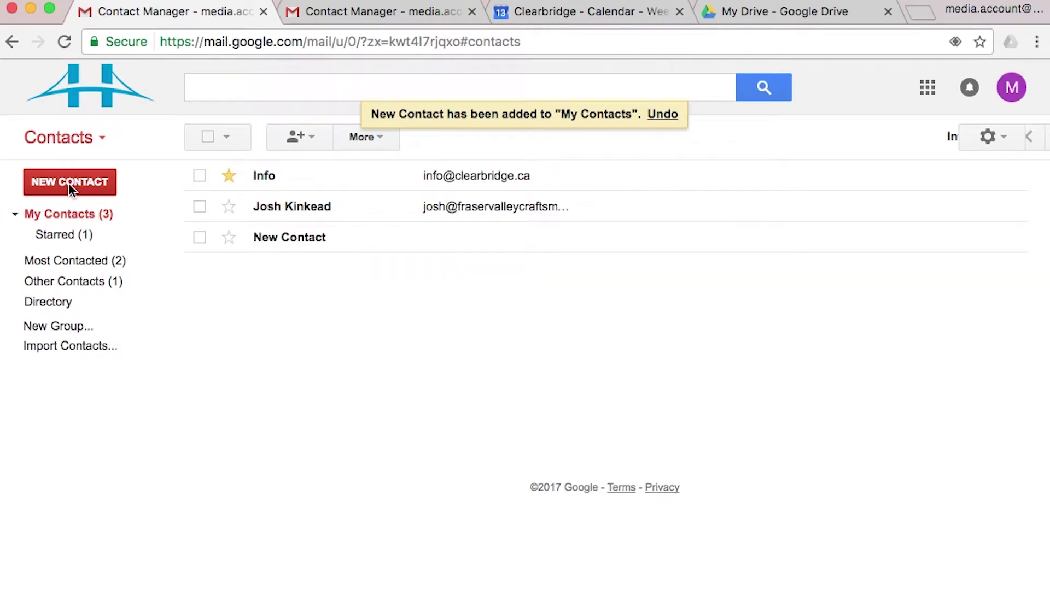
left_click(68, 183)
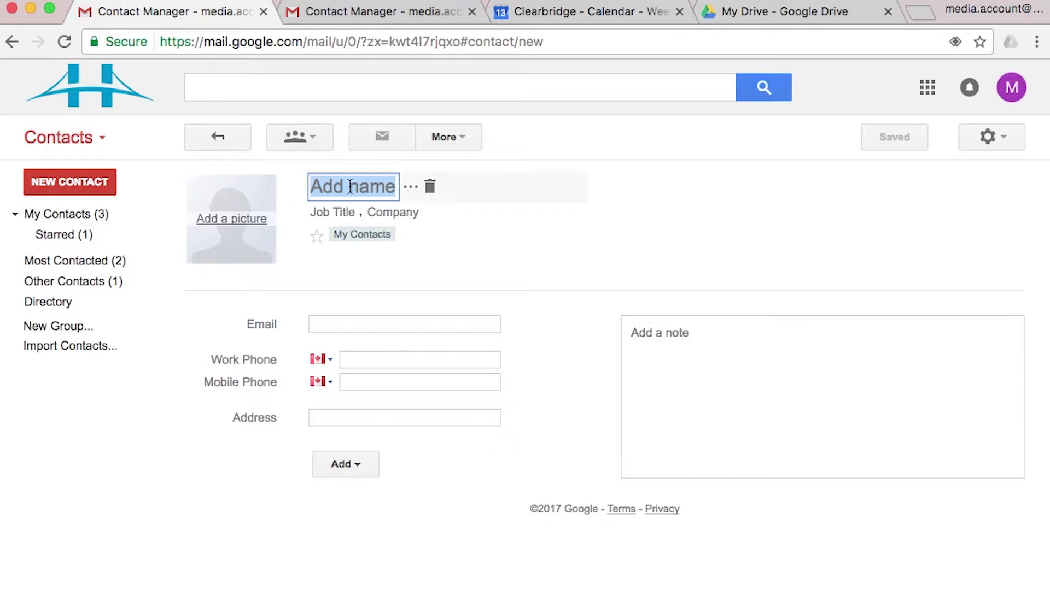
Name the new contact 'New Contact 2' with company Acme Corp
type("New")
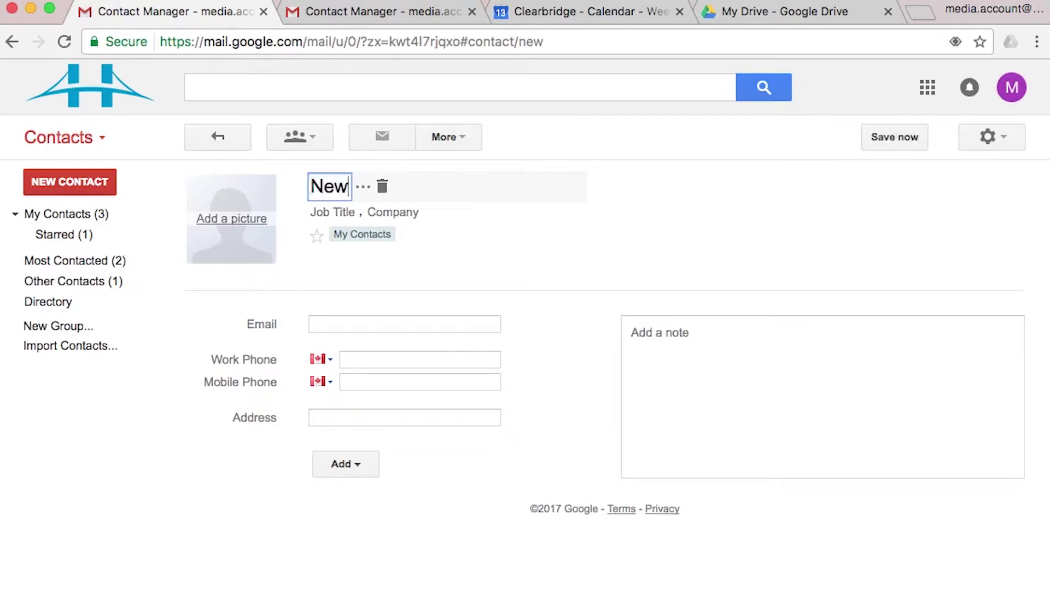
type(" Contact 2")
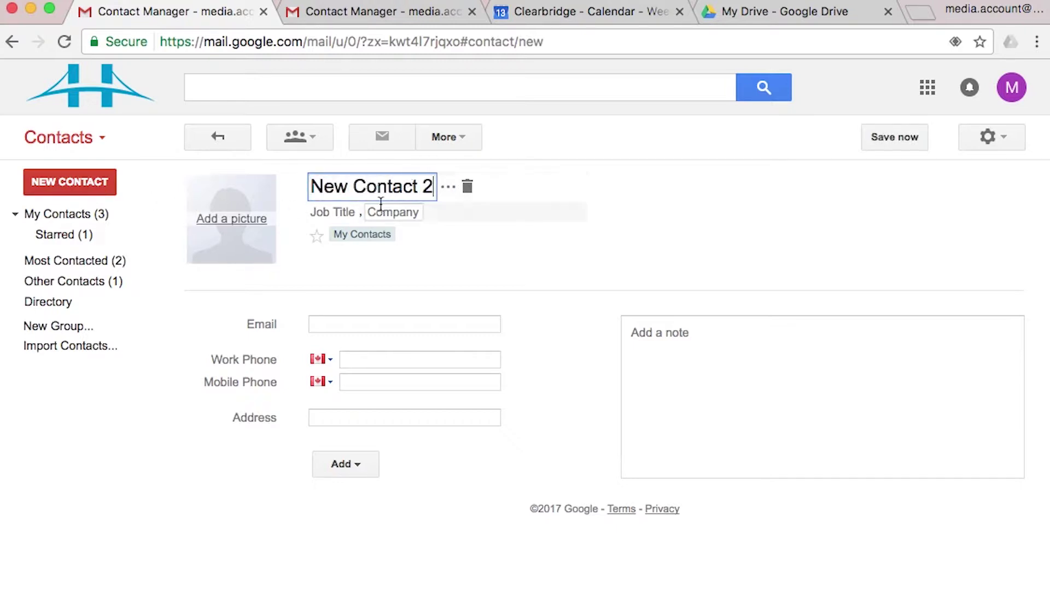
left_click(384, 213)
type("Am")
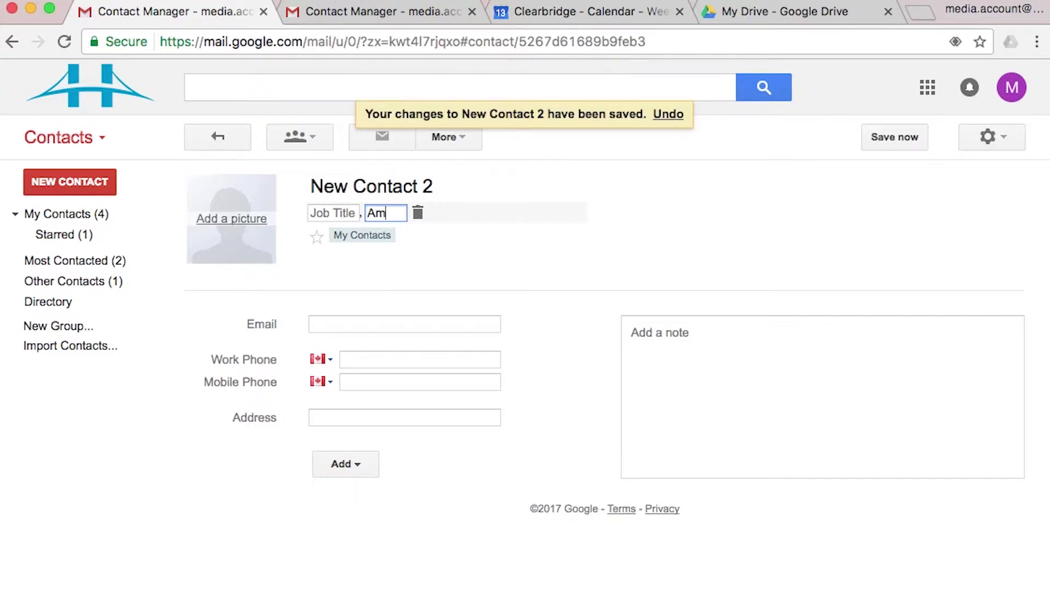
key("BackSpace")
type("cme Co")
key("BackSpace")
type("orp")
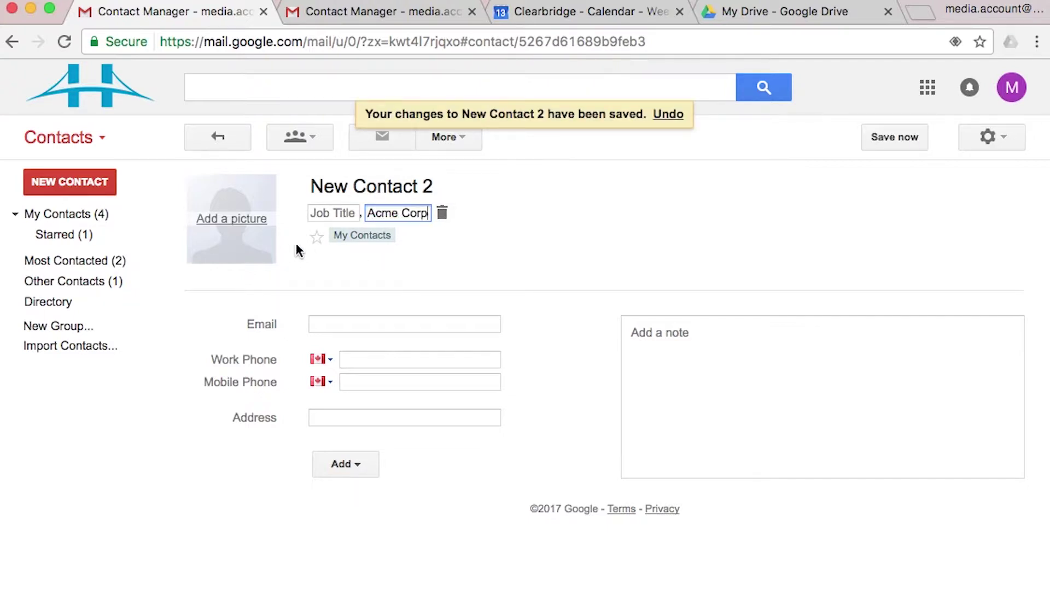
left_click(310, 324)
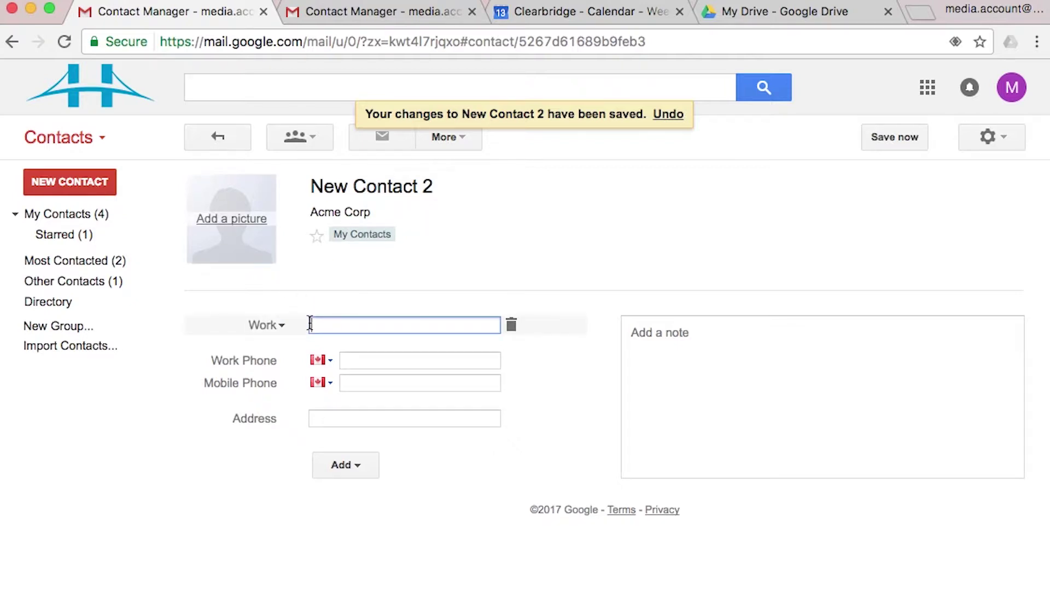
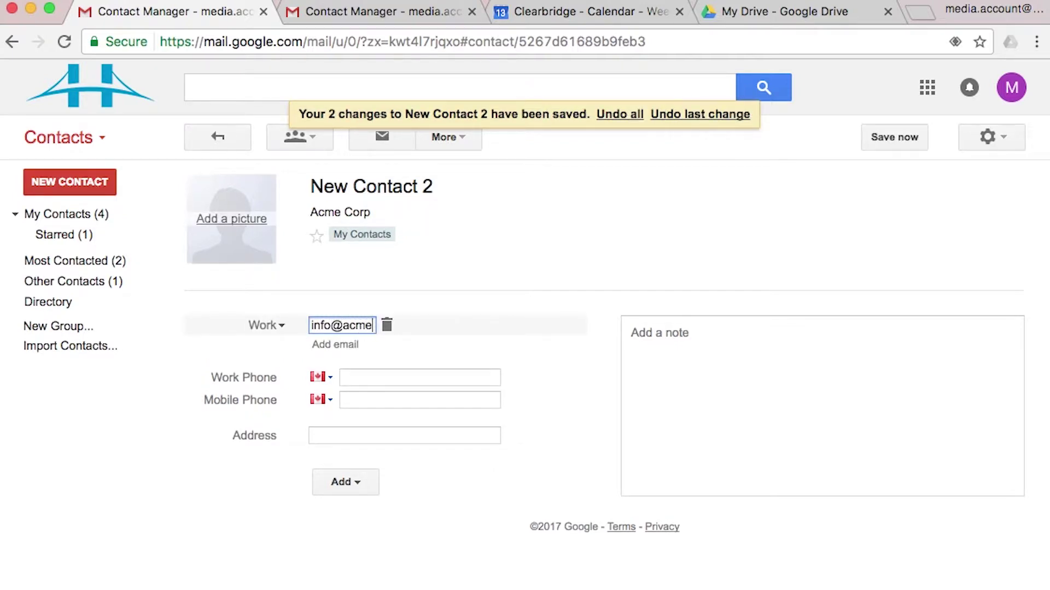
key("Tab")
left_click(401, 376)
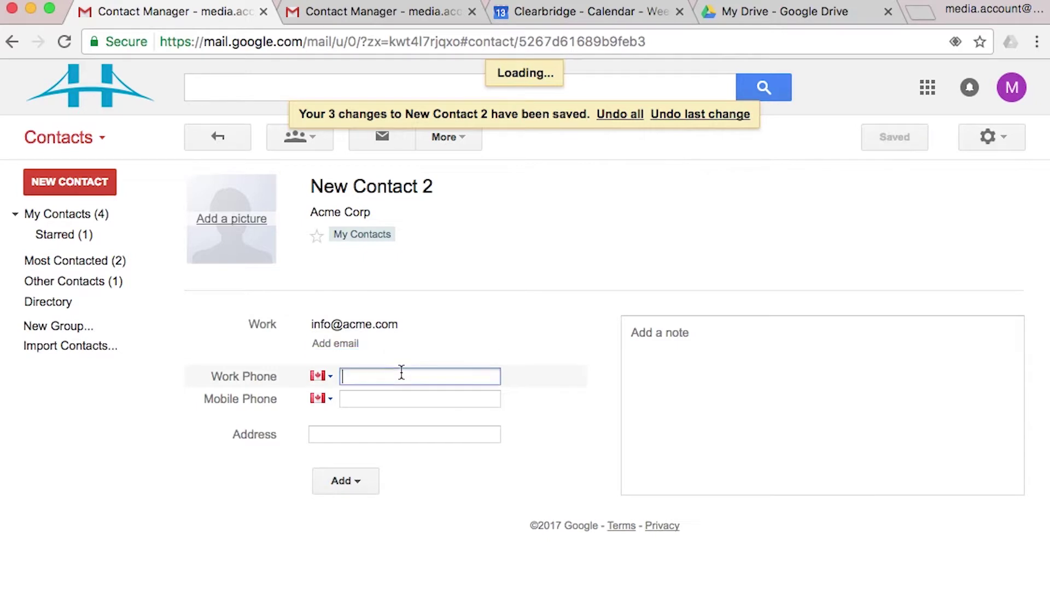
type("123-123-1")
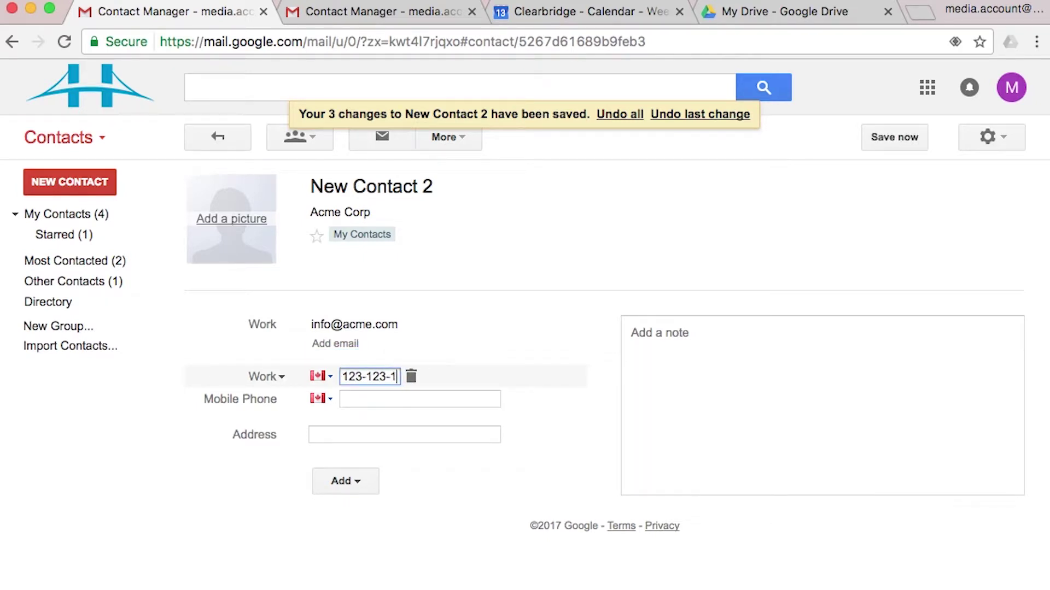
type("234")
Add the note 'Background information' and view the extra-field list without adding any
left_click(674, 336)
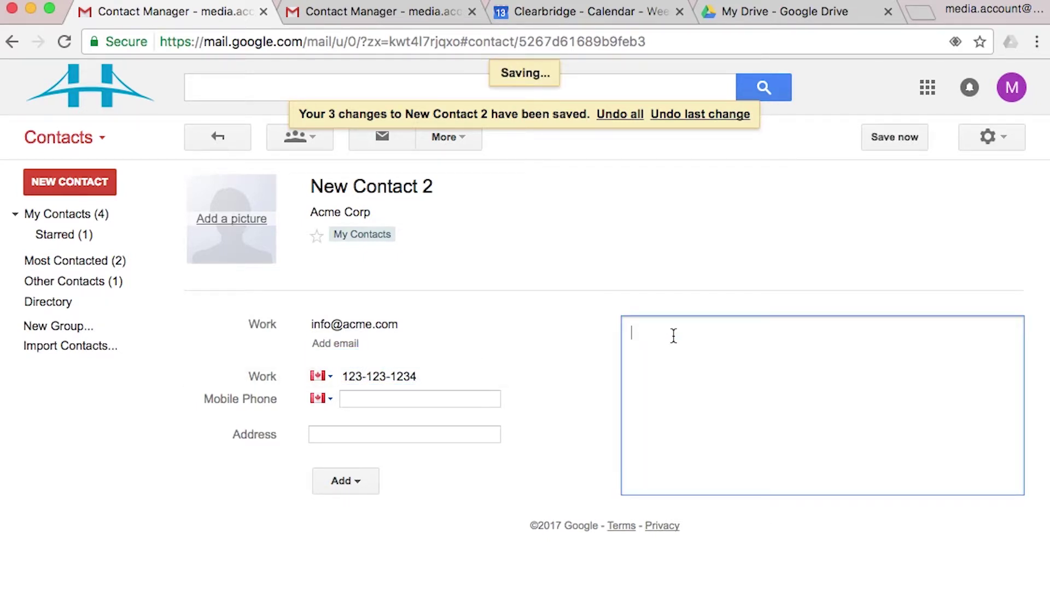
type("Backgroun")
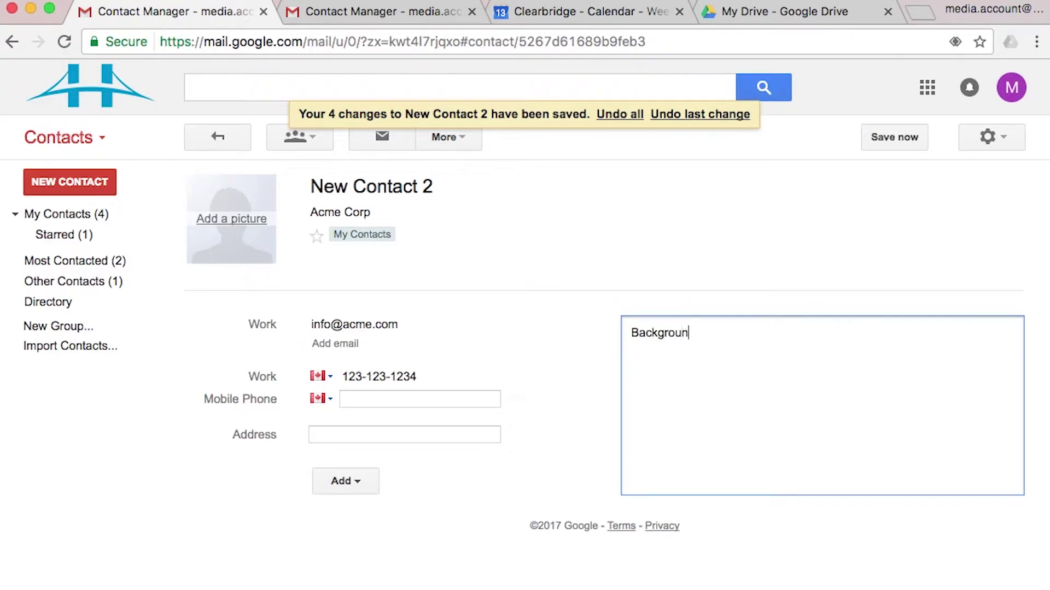
type("d informqtio")
key("BackSpace")
key("BackSpace")
key("BackSpace")
key("BackSpace")
type("tion")
left_click(345, 481)
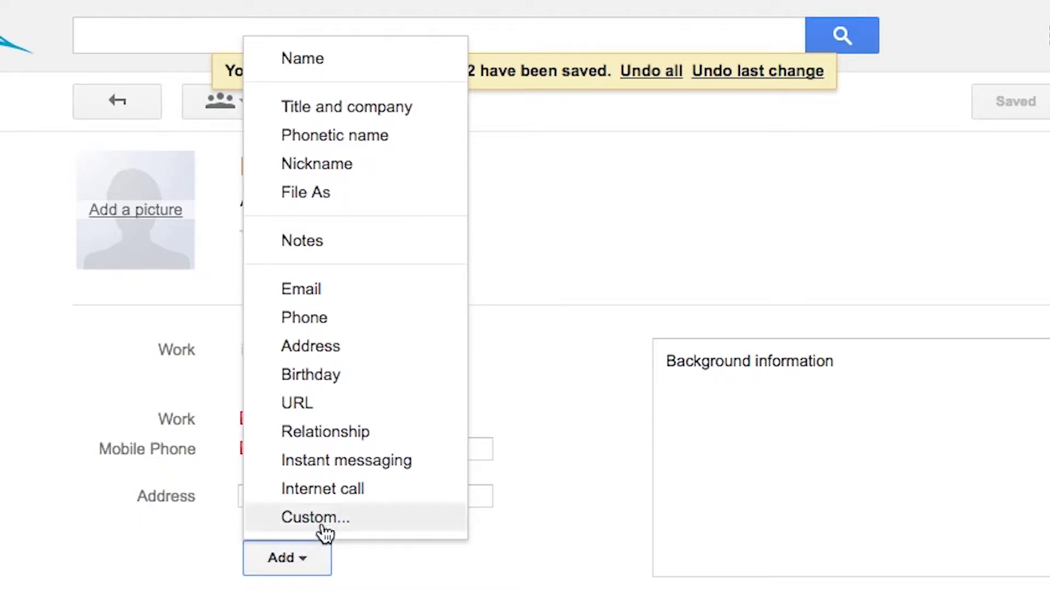
key("Escape")
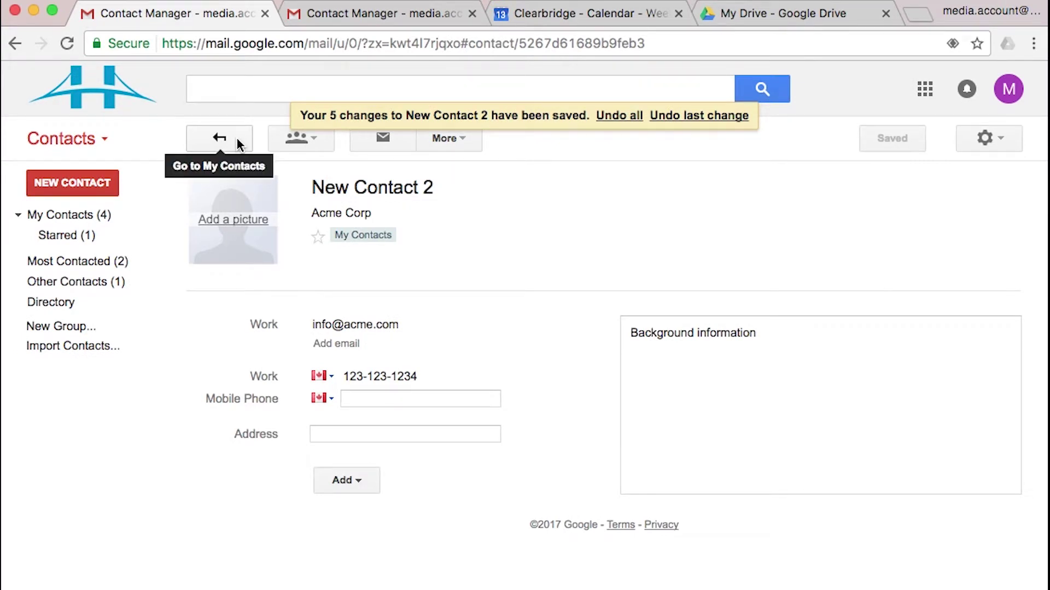
left_click(236, 138)
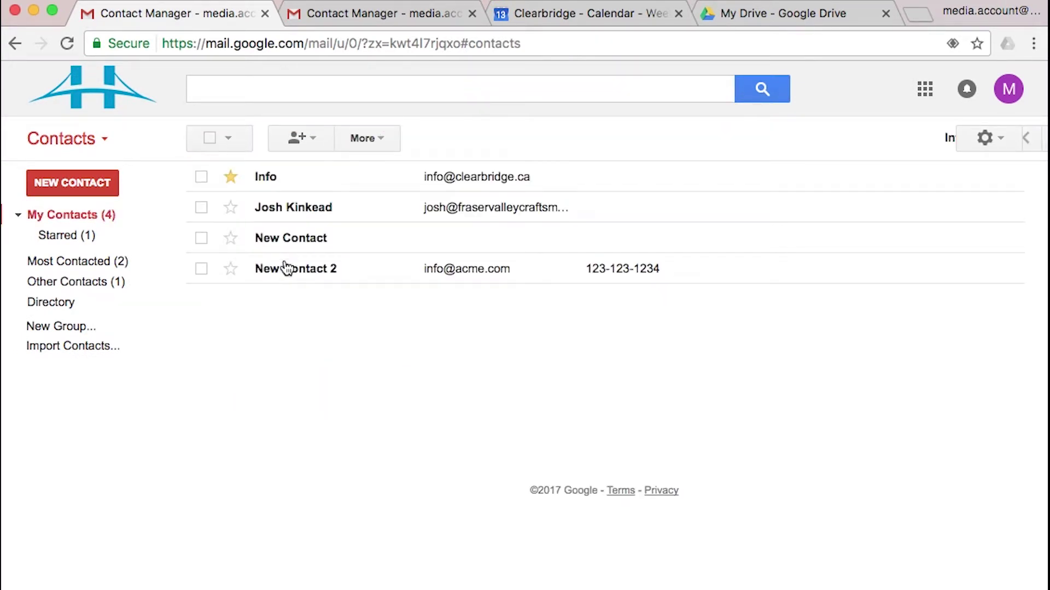
Start a quick-add entry for another My Contacts contact
left_click(302, 138)
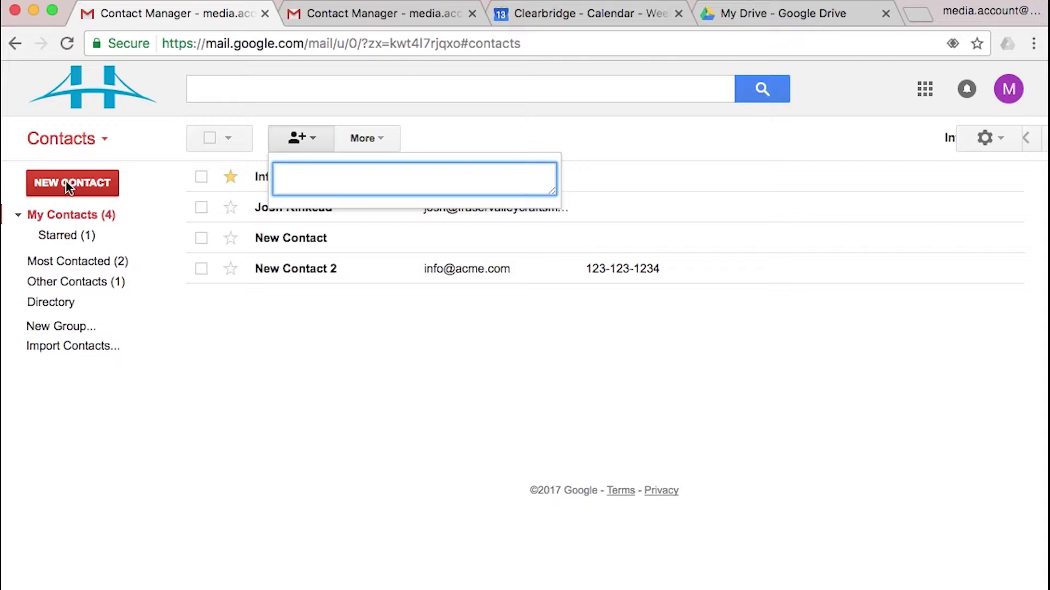
left_click(201, 177)
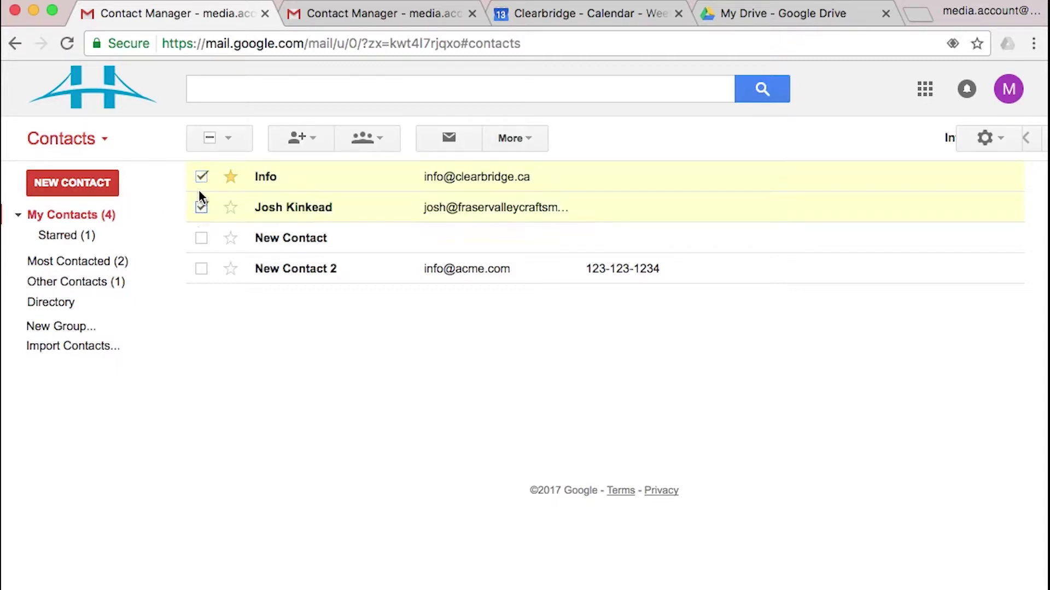
left_click(380, 139)
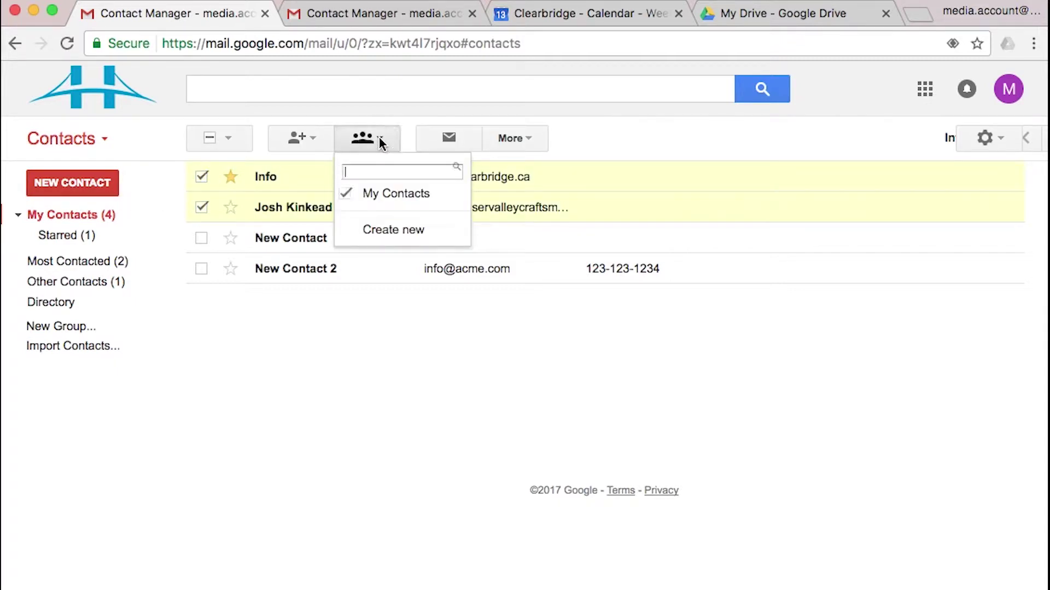
left_click(372, 229)
type("G")
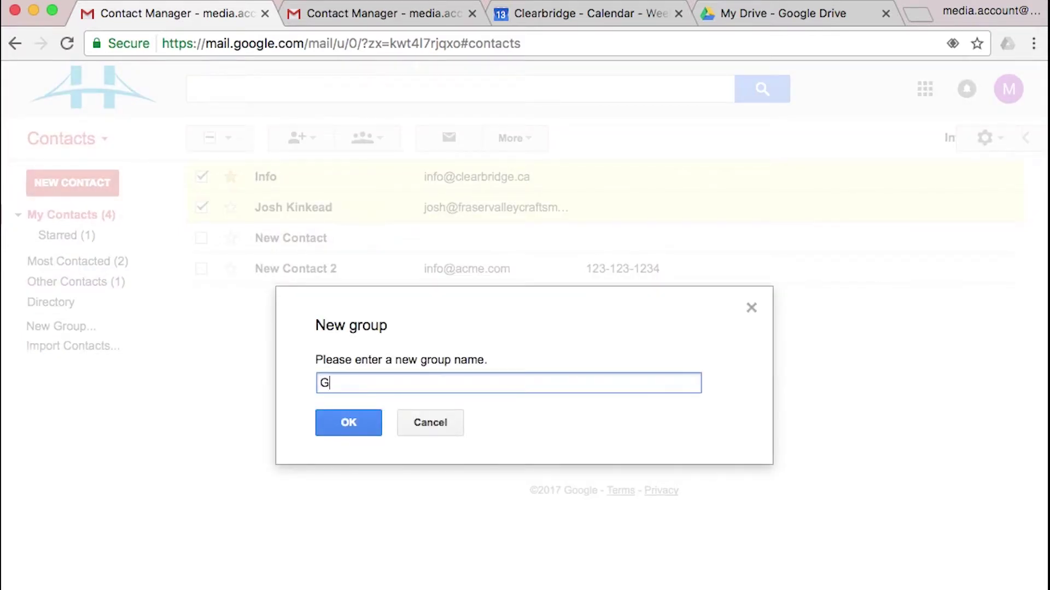
type("roup of contacts")
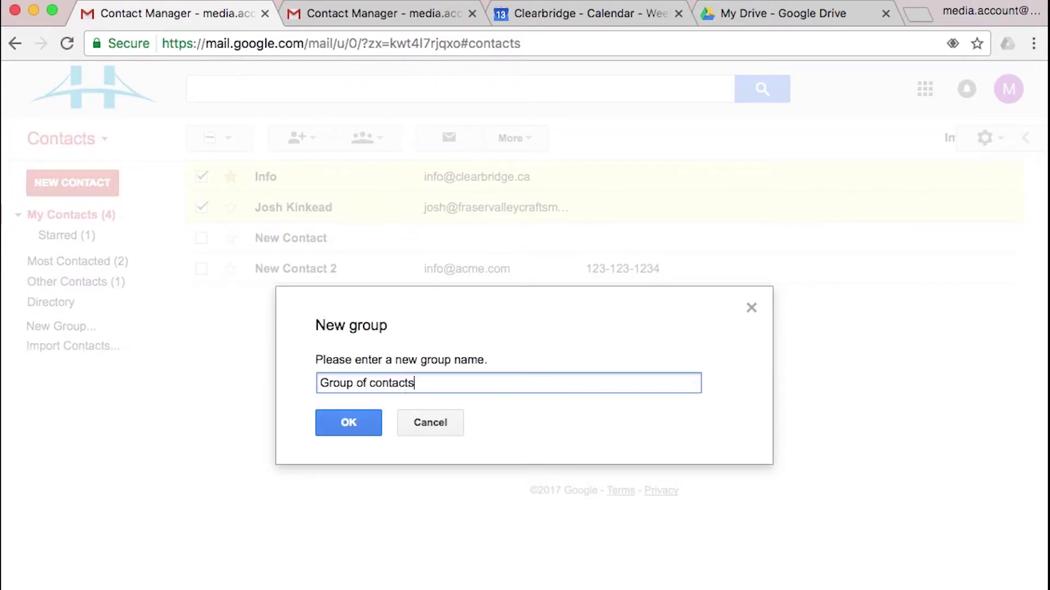
left_click(355, 415)
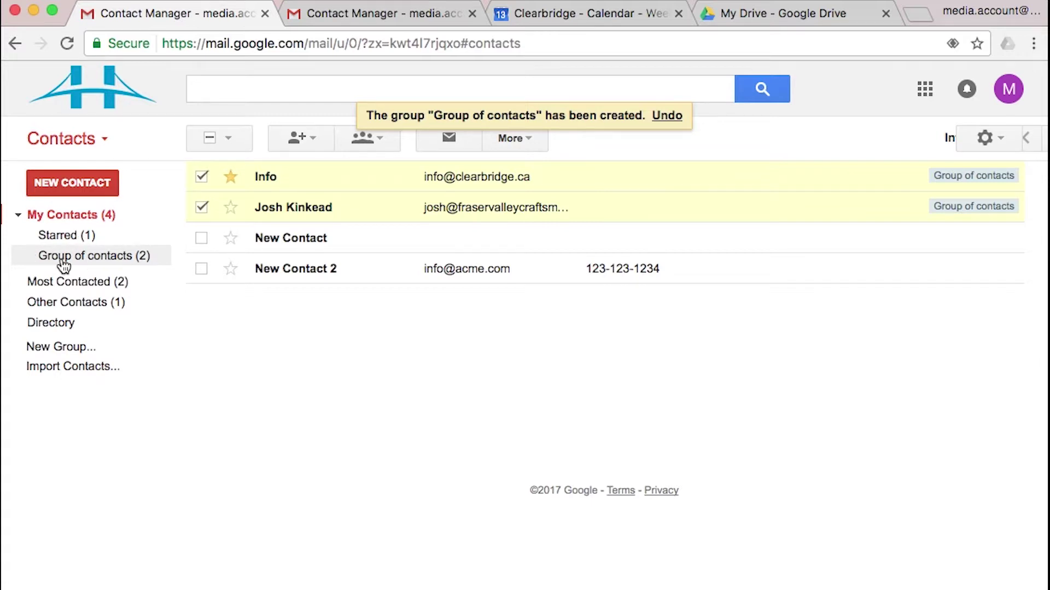
left_click(64, 266)
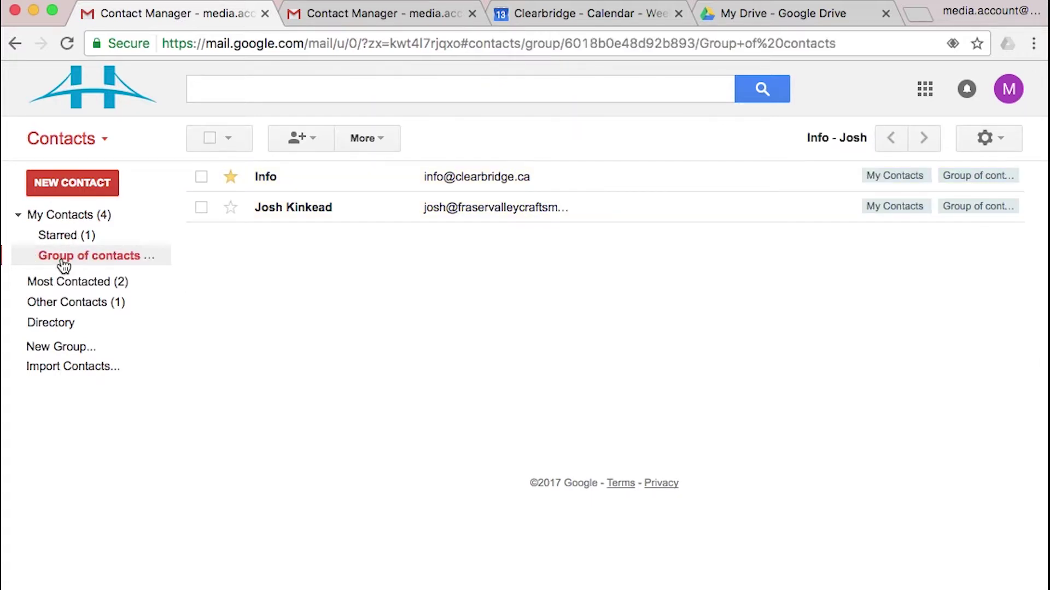
left_click(210, 139)
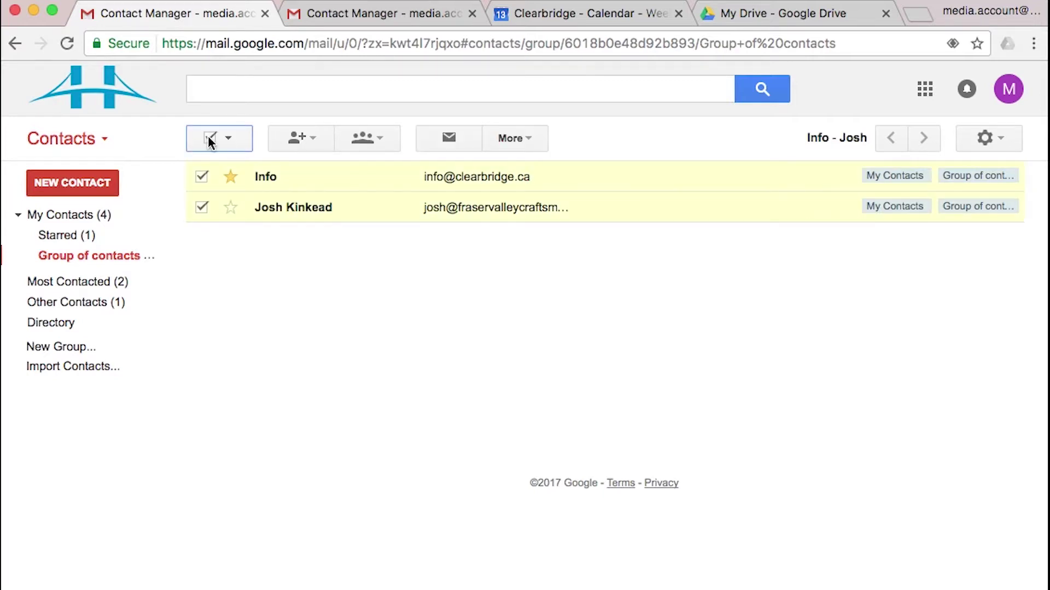
left_click(449, 139)
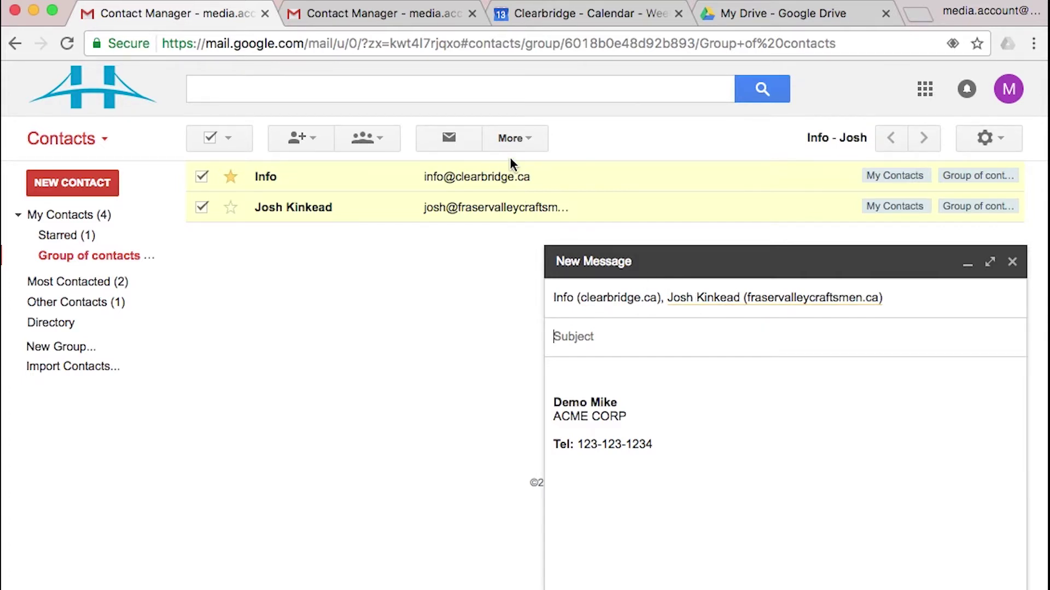
left_click(516, 141)
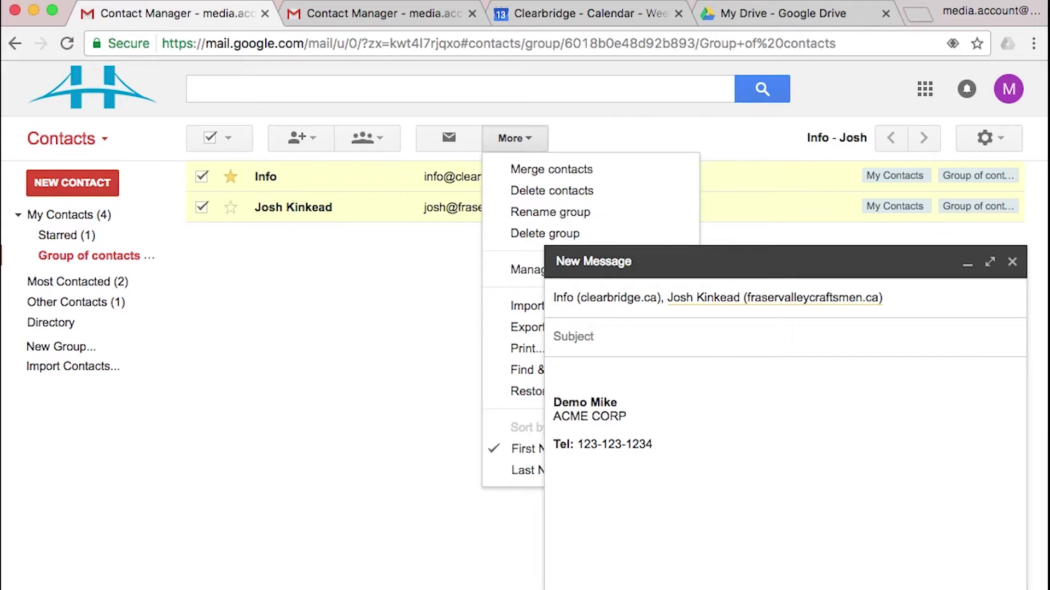
left_click(516, 140)
key("Escape")
left_click(517, 140)
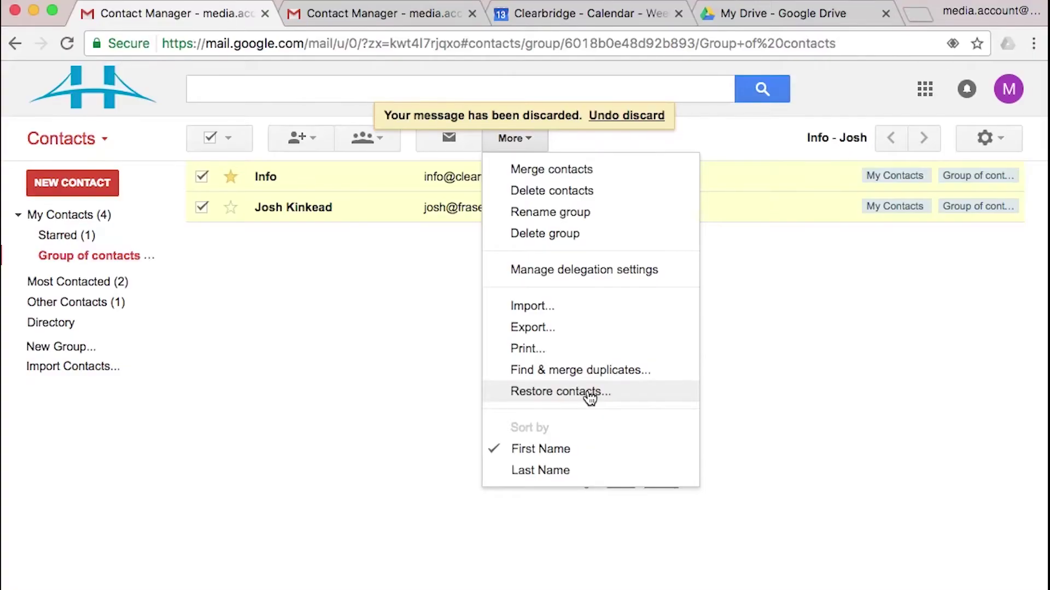
left_click(588, 393)
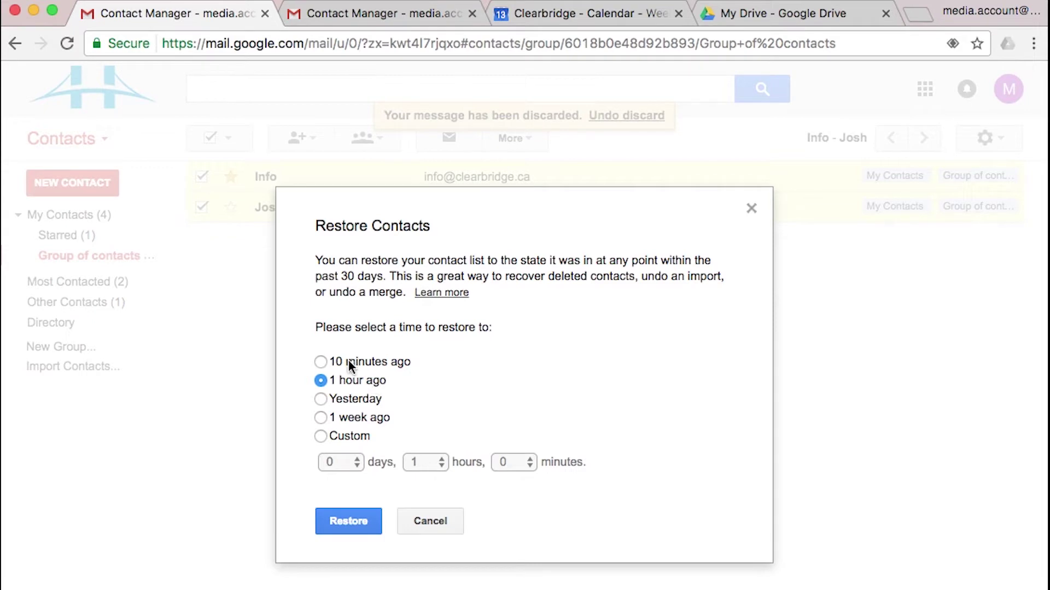
left_click(348, 420)
left_click(447, 522)
left_click(514, 138)
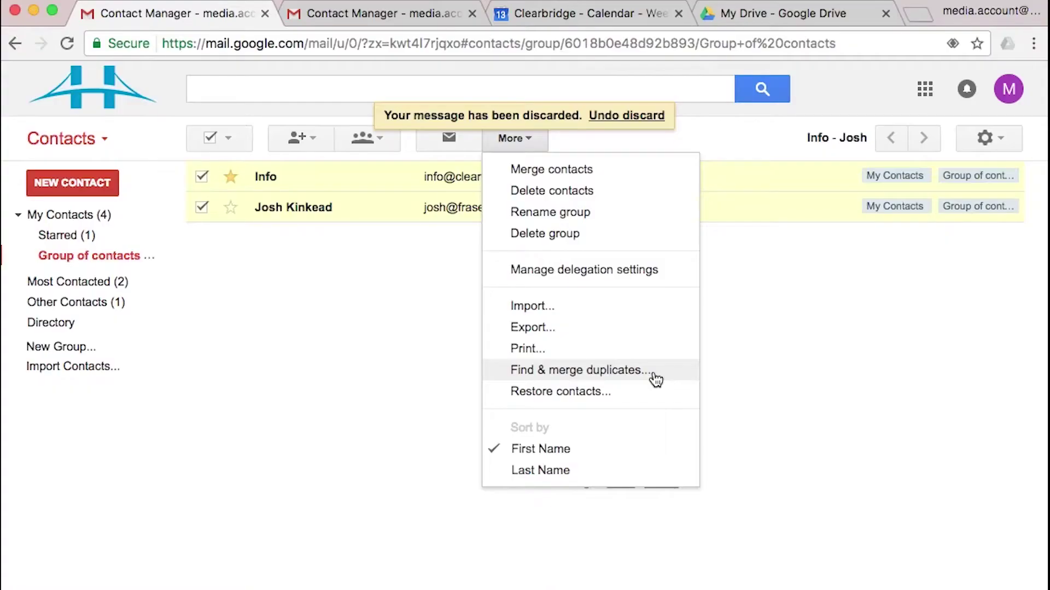
left_click(650, 372)
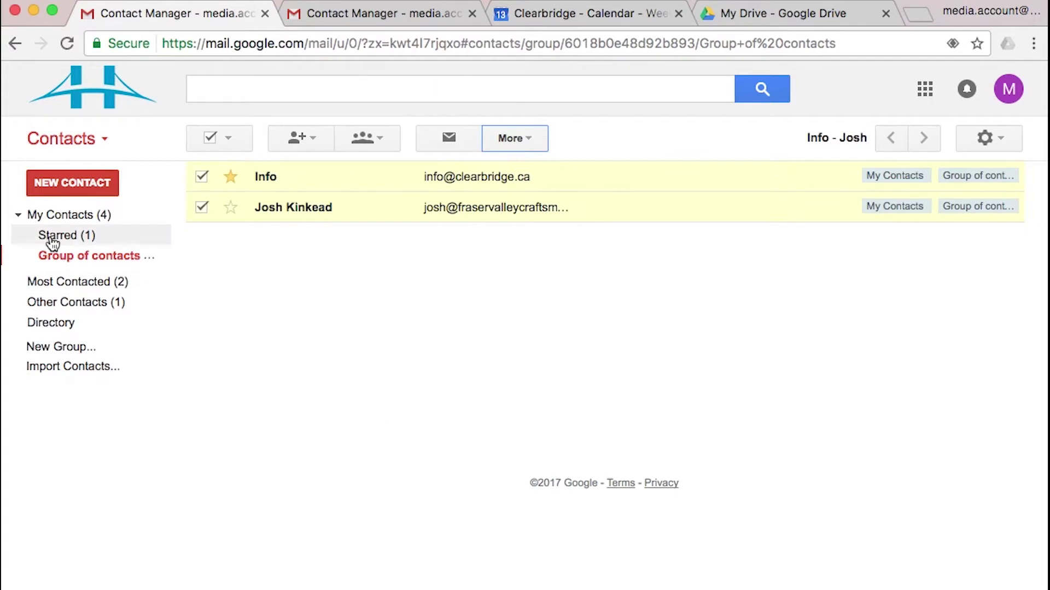
Browse My Contacts, Starred and Group of contacts, collapse the groups, then view Most Contacted
left_click(89, 222)
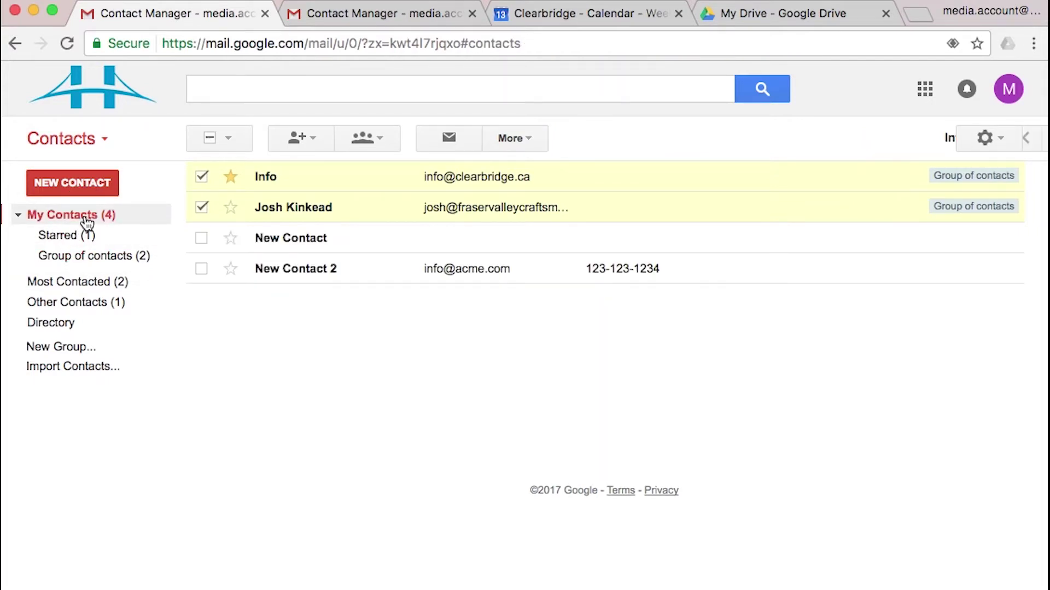
left_click(85, 235)
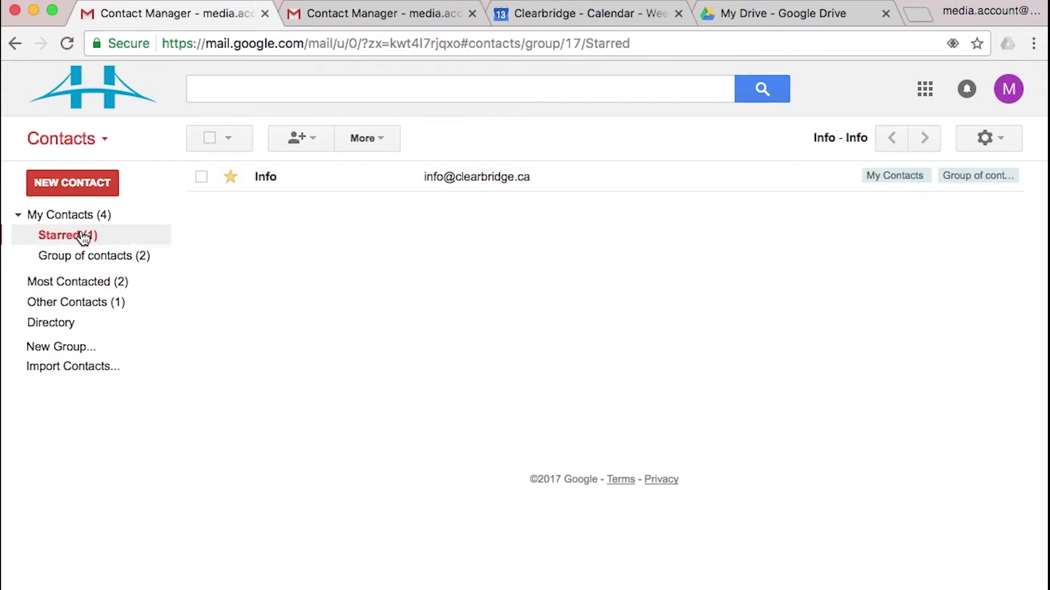
left_click(82, 257)
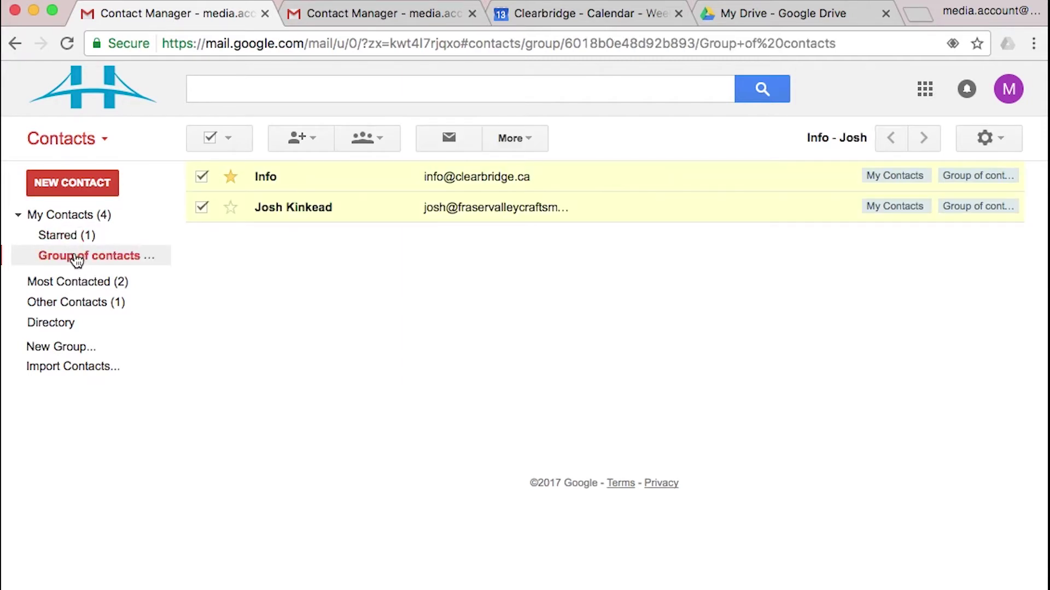
left_click(18, 216)
left_click(19, 216)
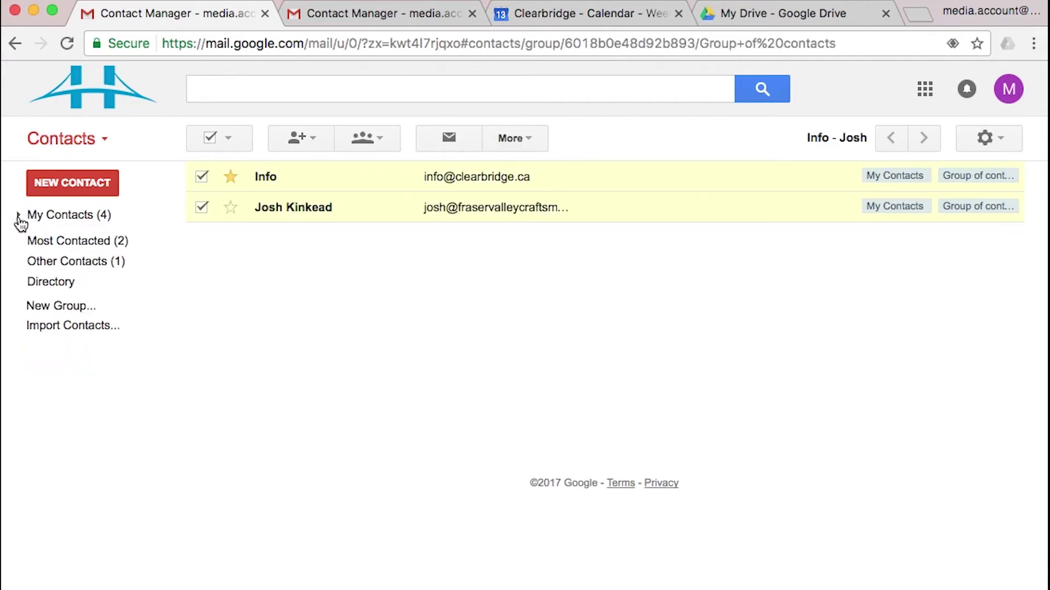
left_click(52, 244)
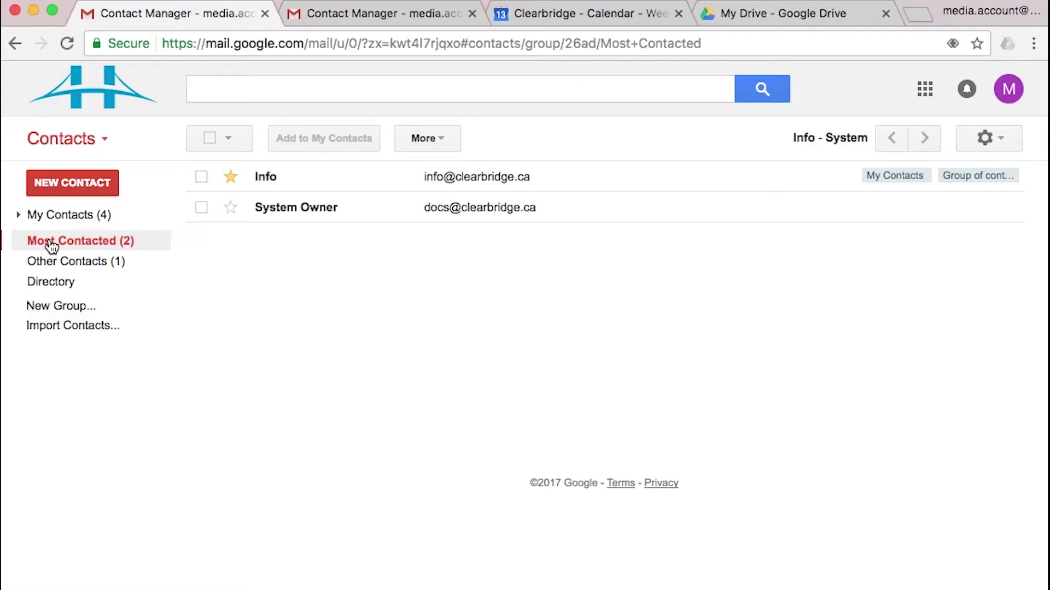
Move System Owner from Other Contacts into My Contacts, which now lists five contacts
left_click(52, 260)
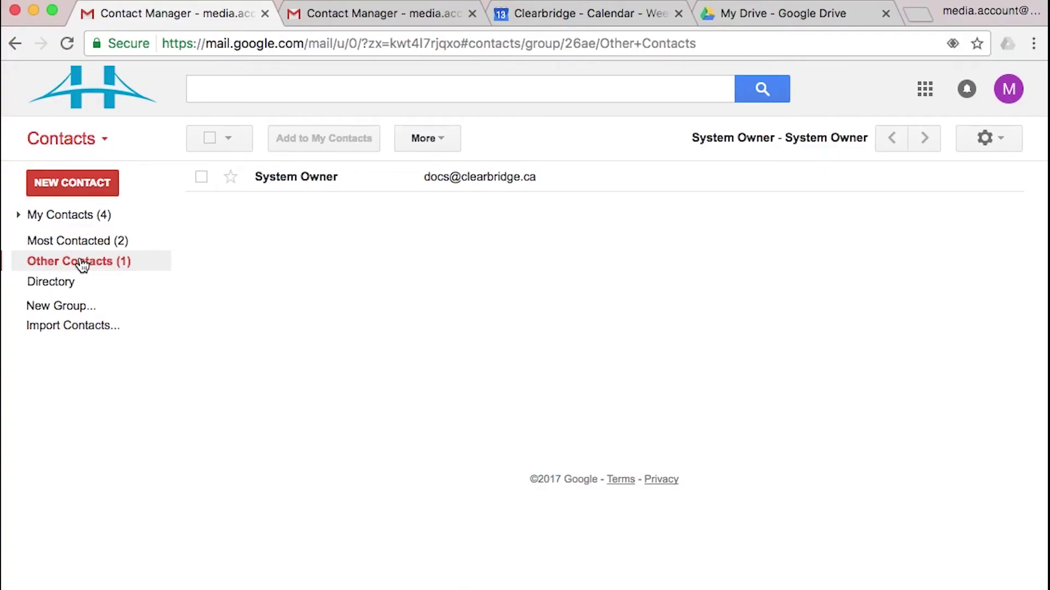
left_click(201, 176)
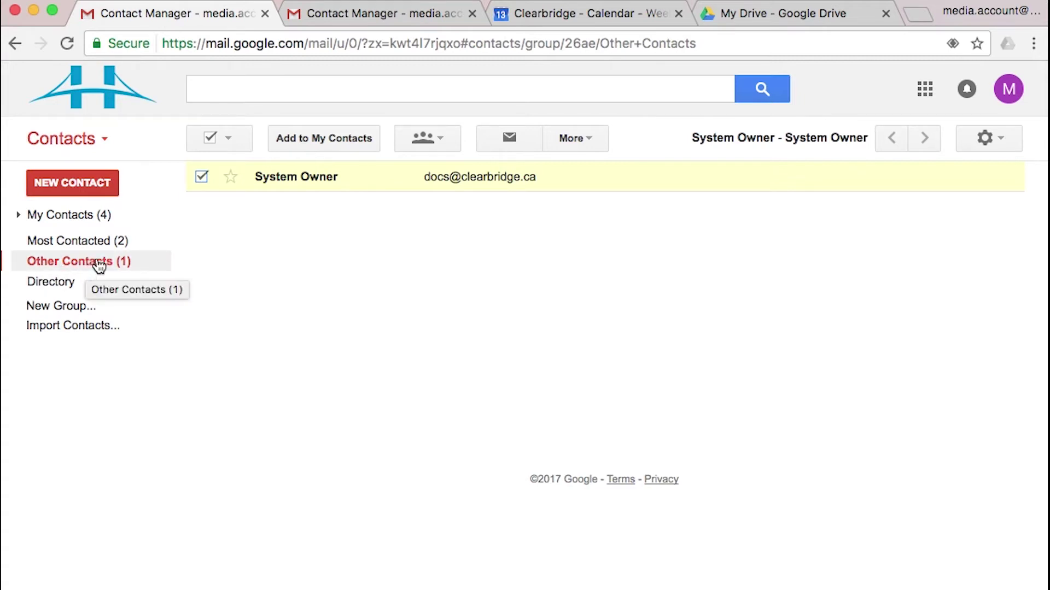
left_click(346, 141)
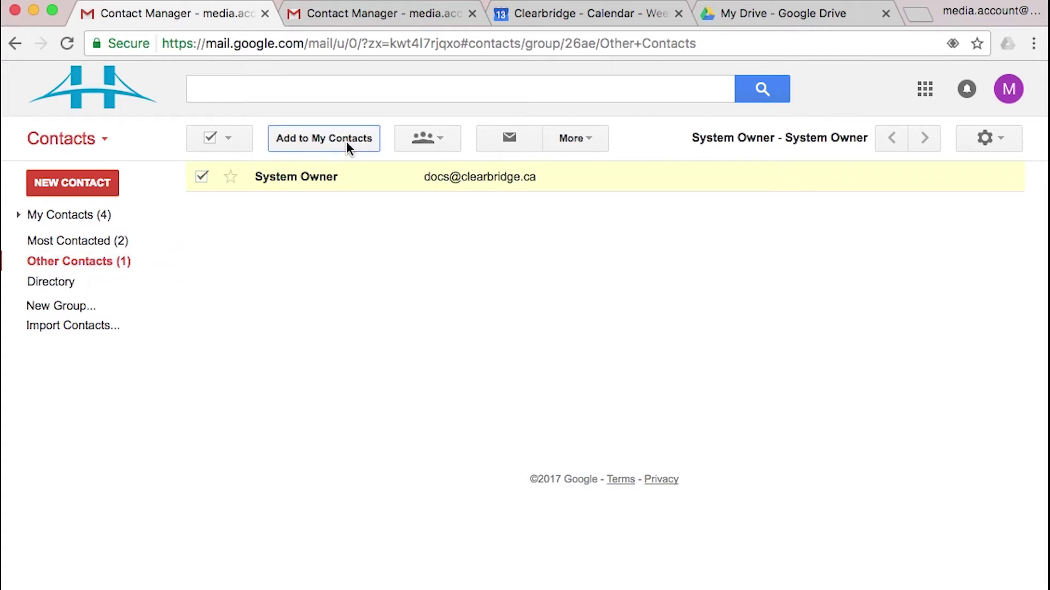
left_click(108, 216)
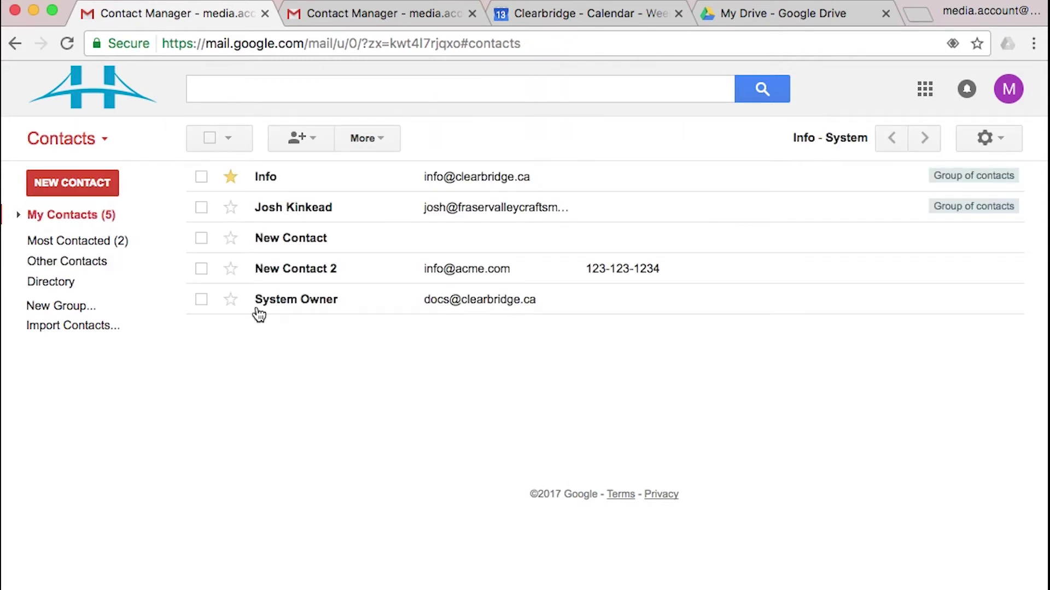
left_click(78, 292)
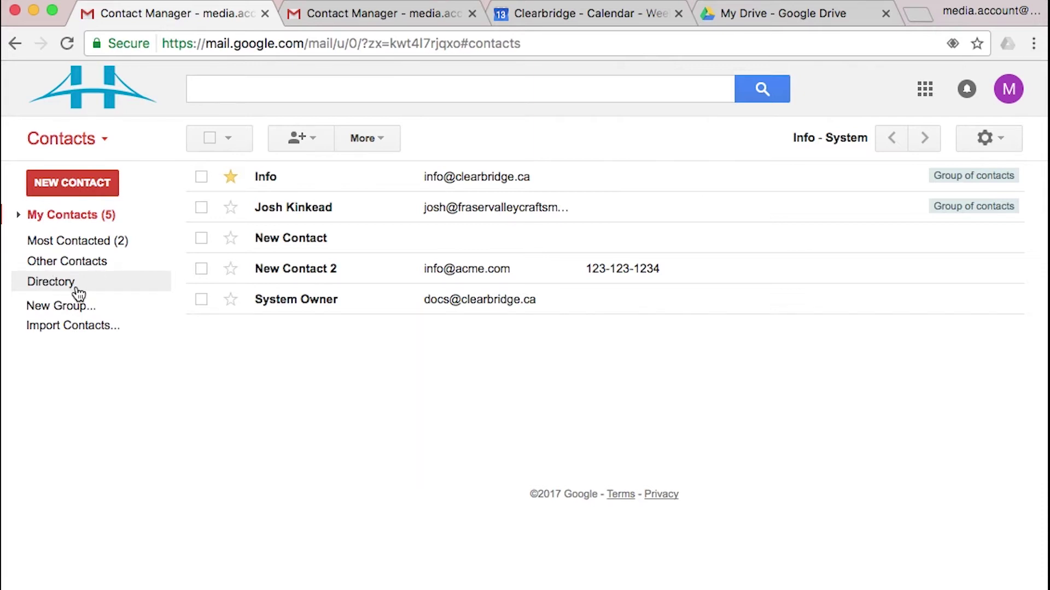
From the Directory view, create an empty group 'New Group 2' and expand My Contacts to show it
scroll(346, 285, "down", 5)
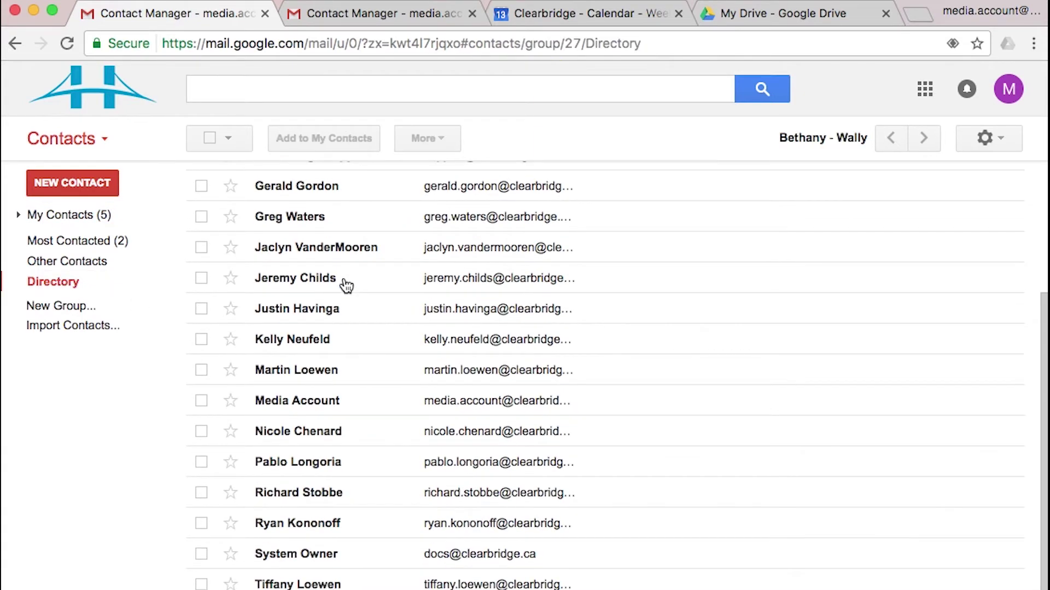
scroll(346, 284, "up", 3)
scroll(346, 268, "up", 2)
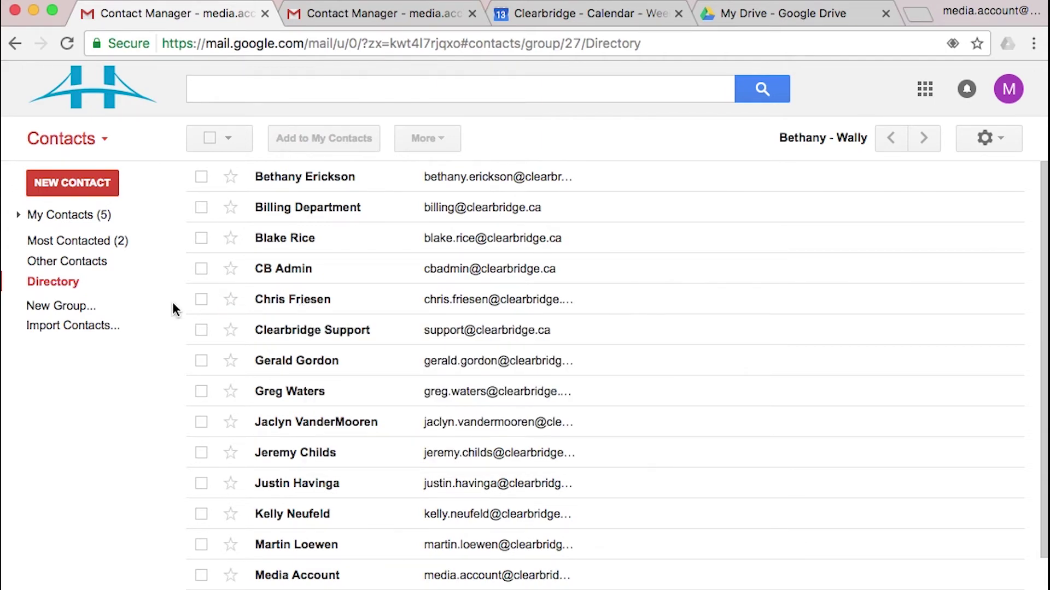
left_click(53, 308)
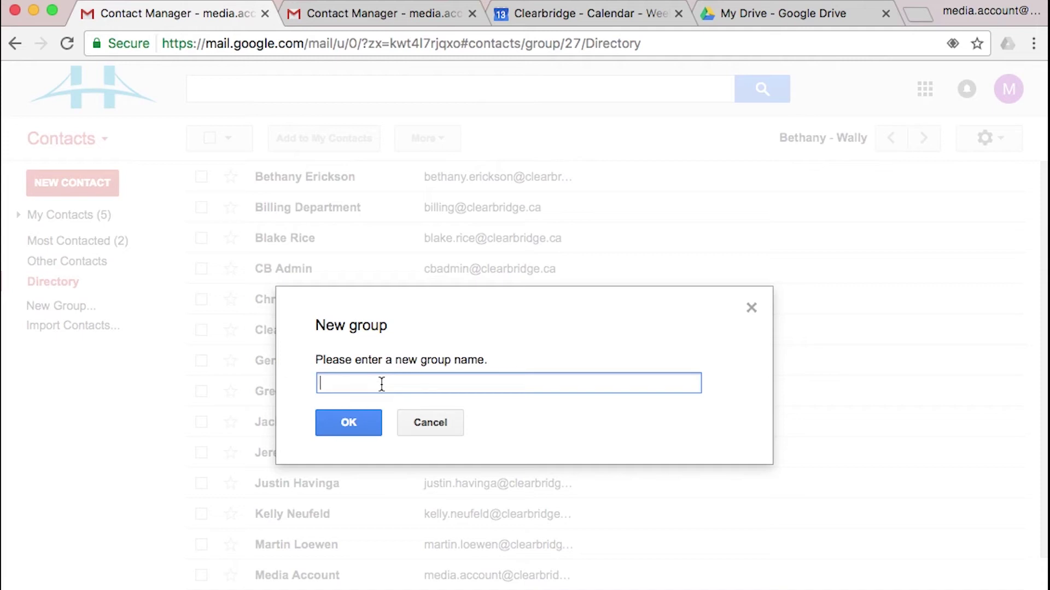
type("New Group2")
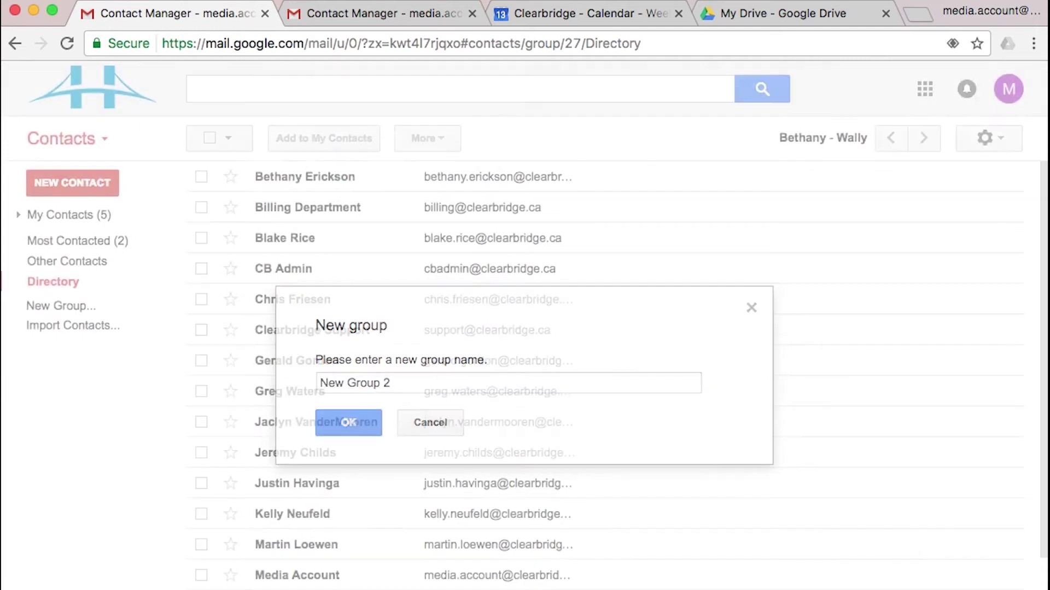
key("Return")
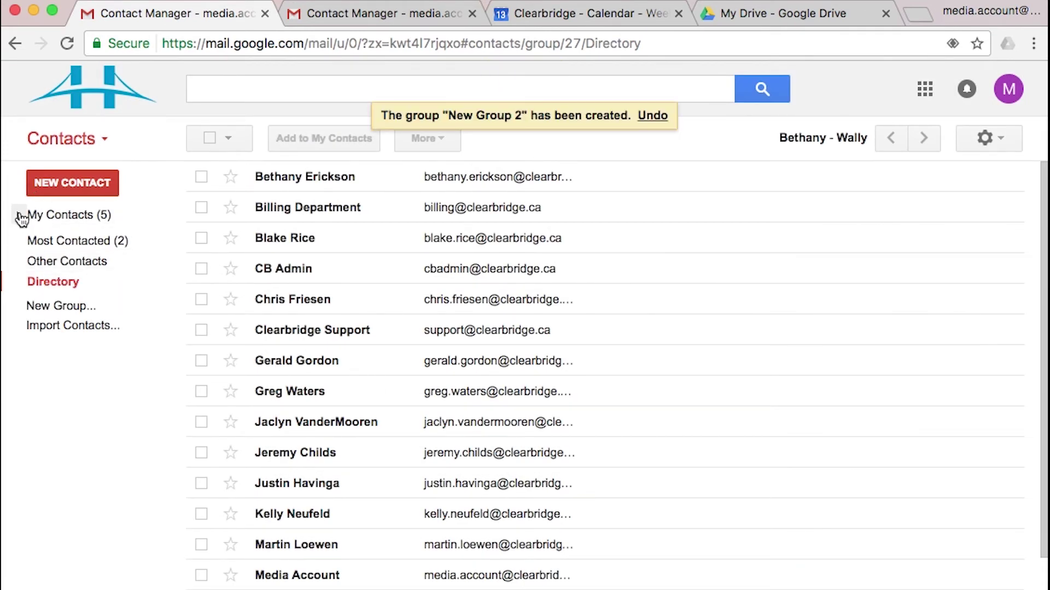
left_click(19, 215)
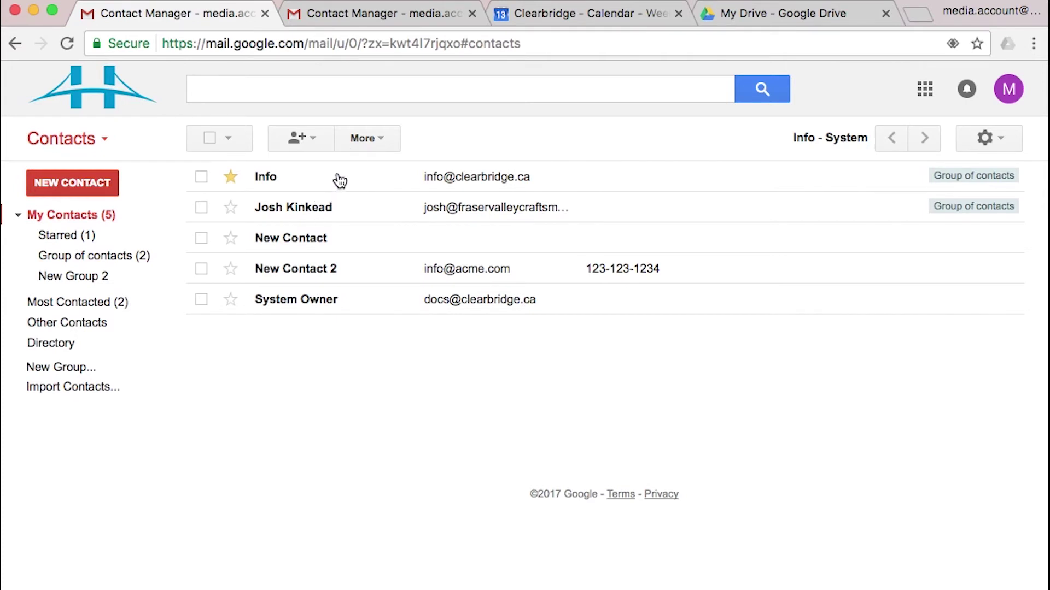
Switch the Info contact's form between the Standard and Business templates, ending on Business
left_click(337, 177)
left_click(452, 142)
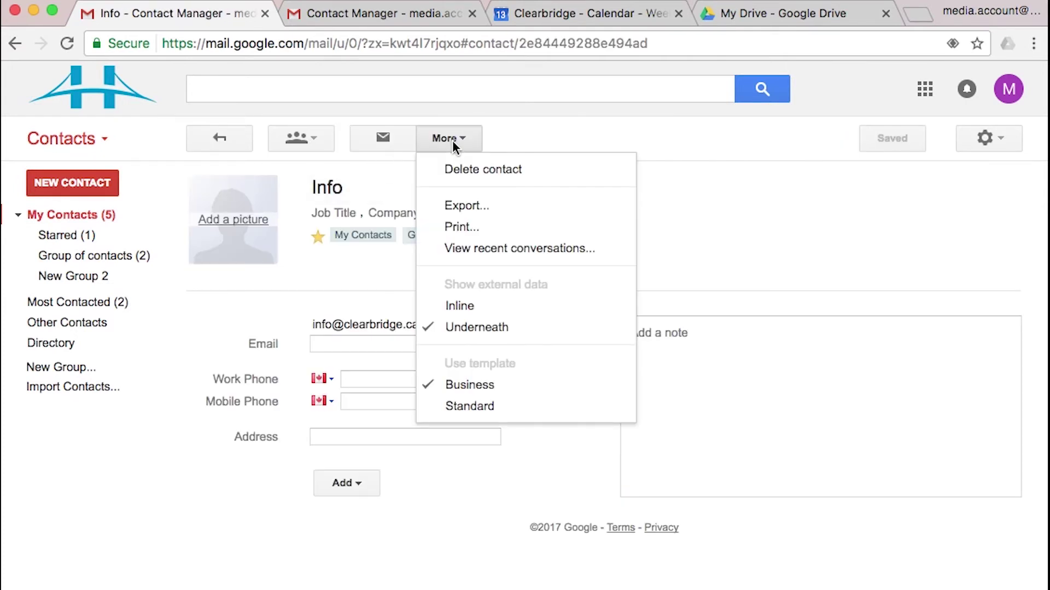
left_click(485, 407)
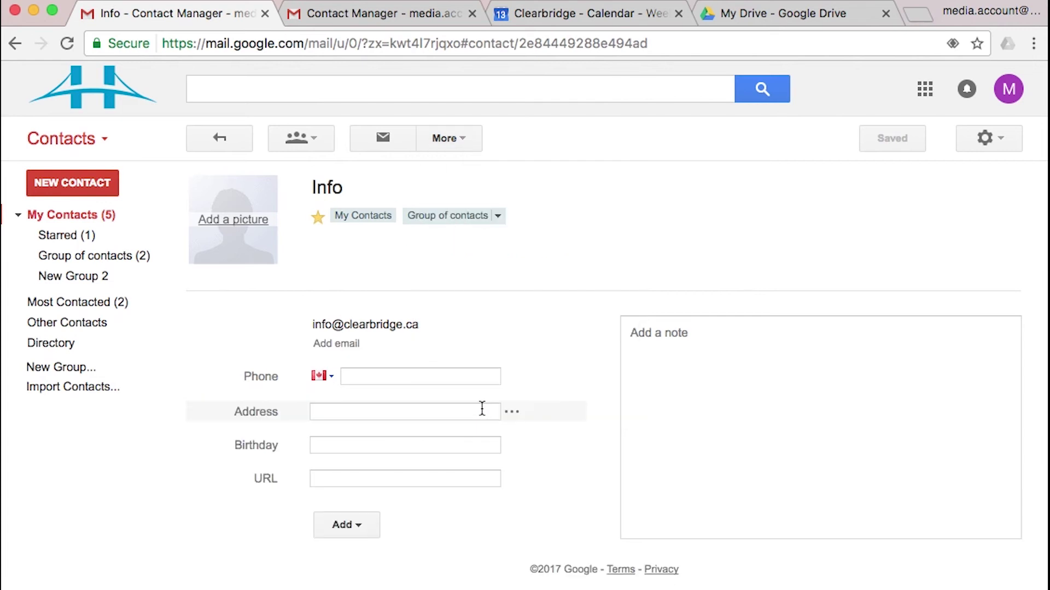
left_click(470, 139)
left_click(424, 382)
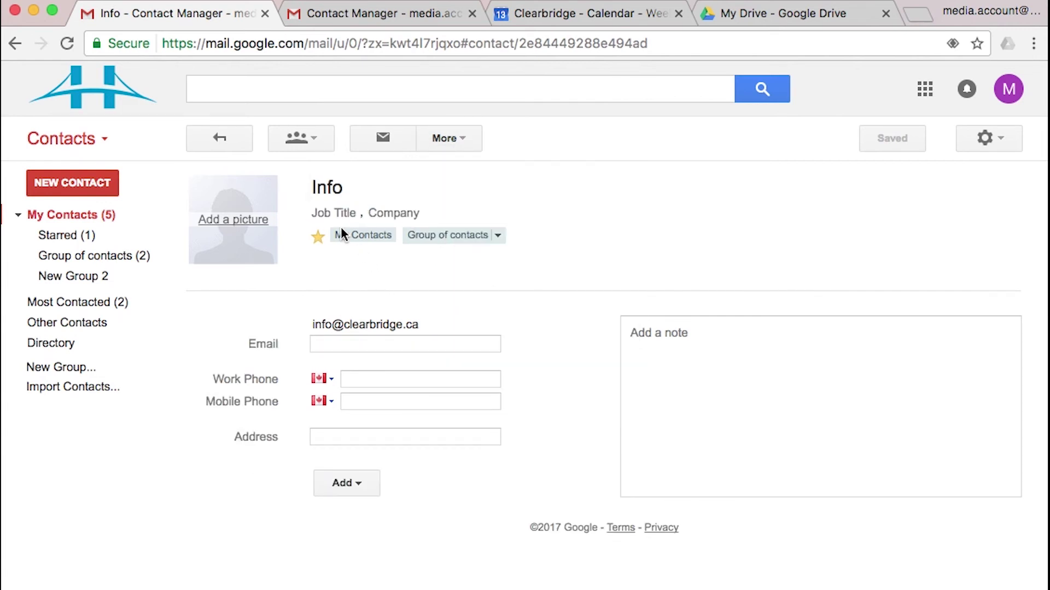
left_click(464, 138)
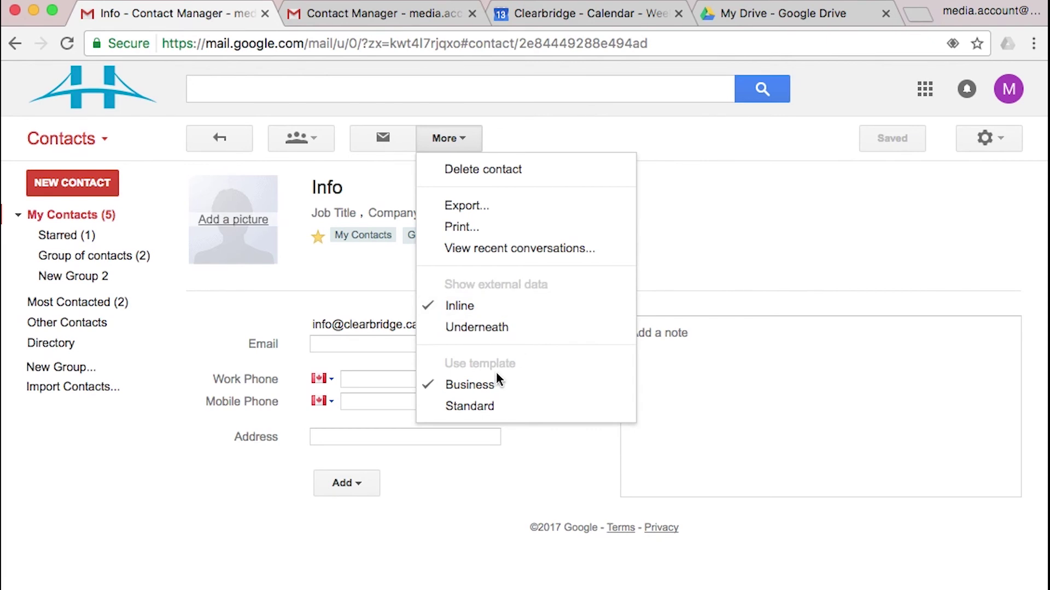
left_click(486, 407)
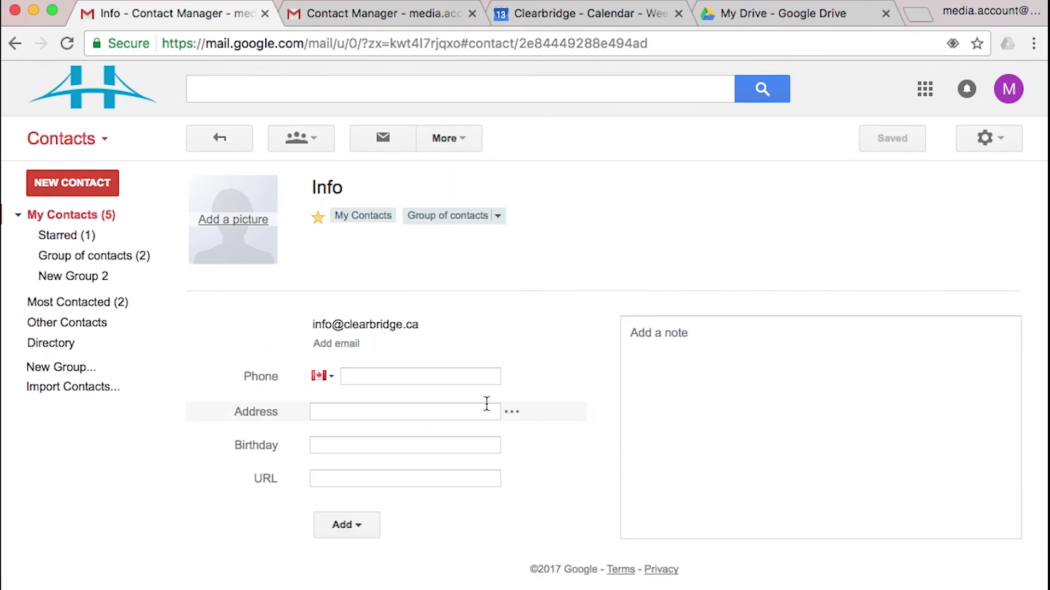
left_click(460, 149)
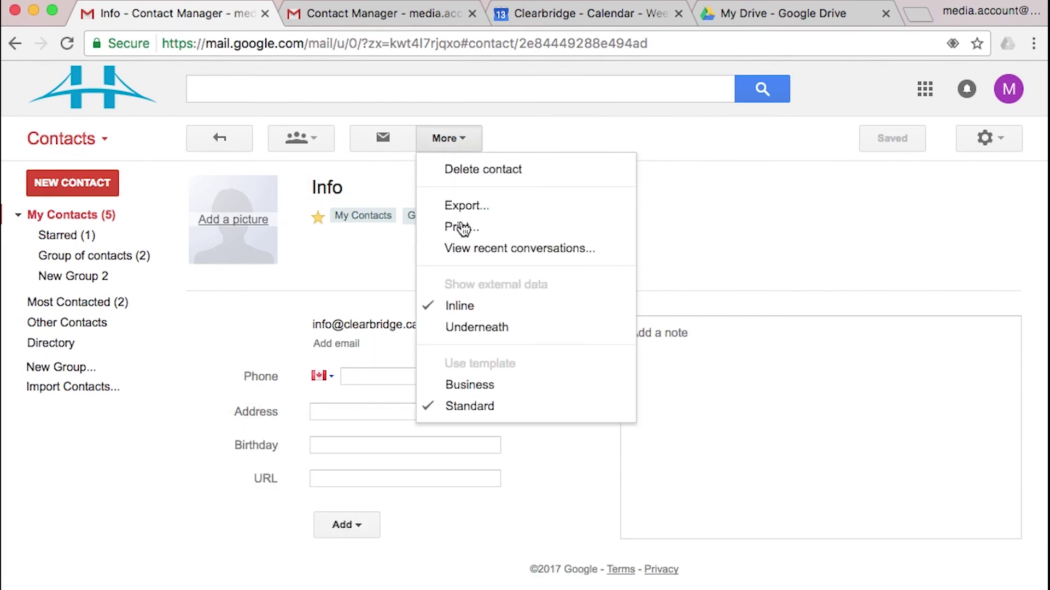
left_click(520, 387)
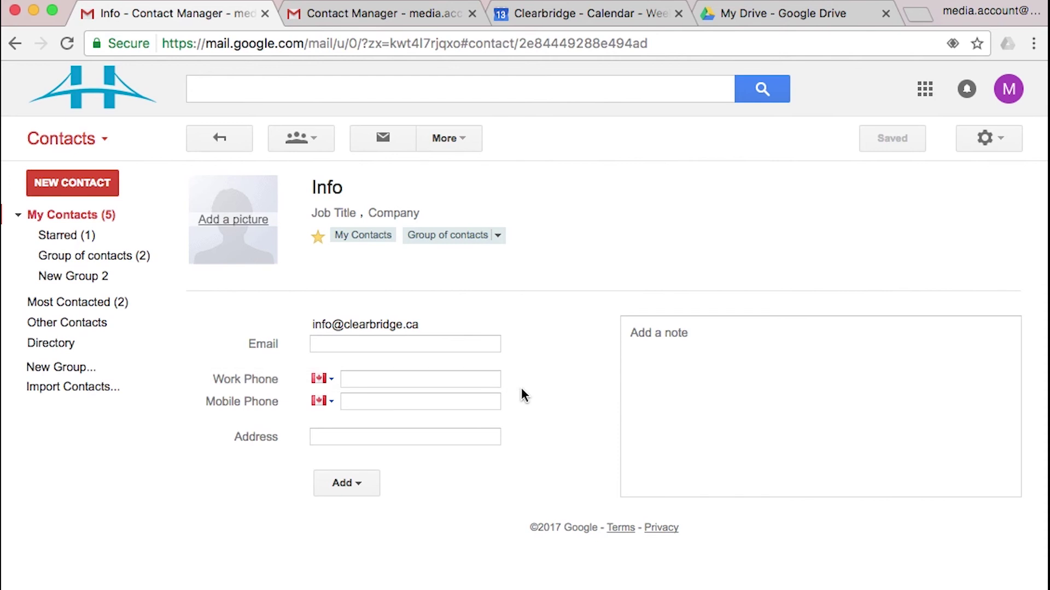
Leave the Info contact's job title and company unchanged and return to the Gmail inbox
left_click(379, 214)
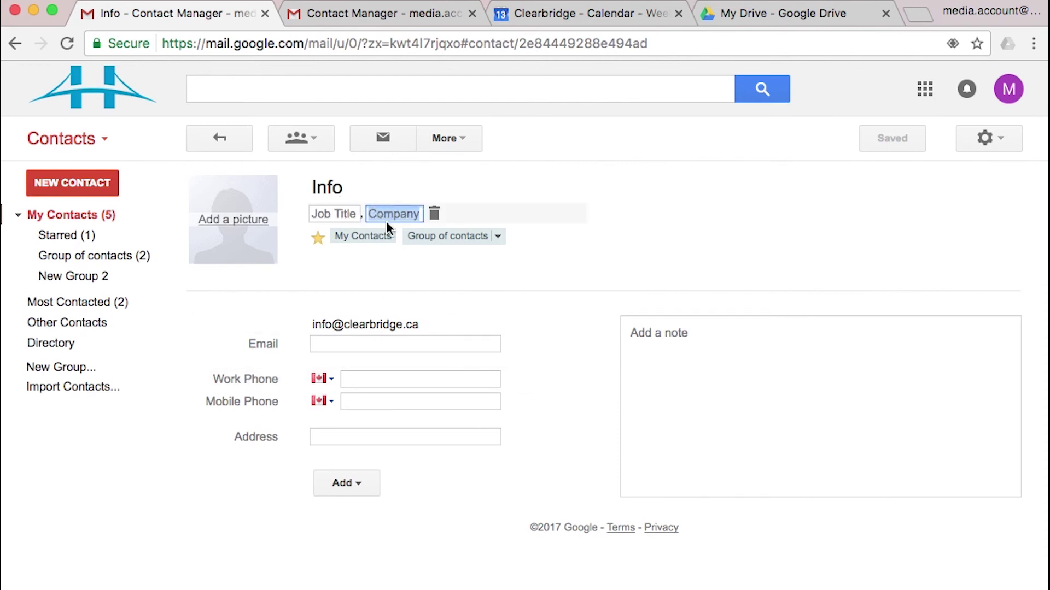
left_click(205, 420)
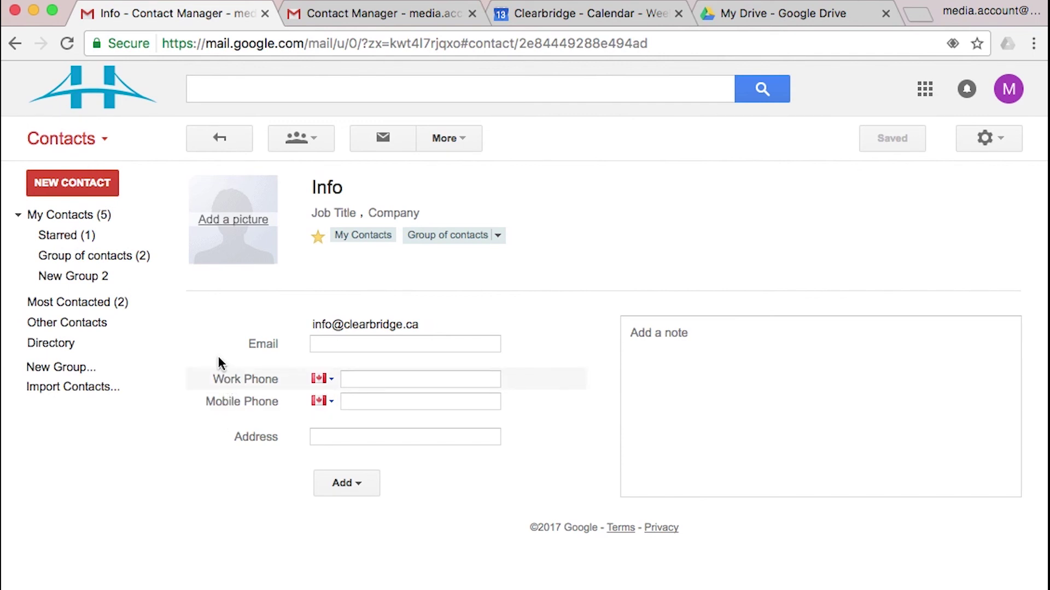
left_click(86, 142)
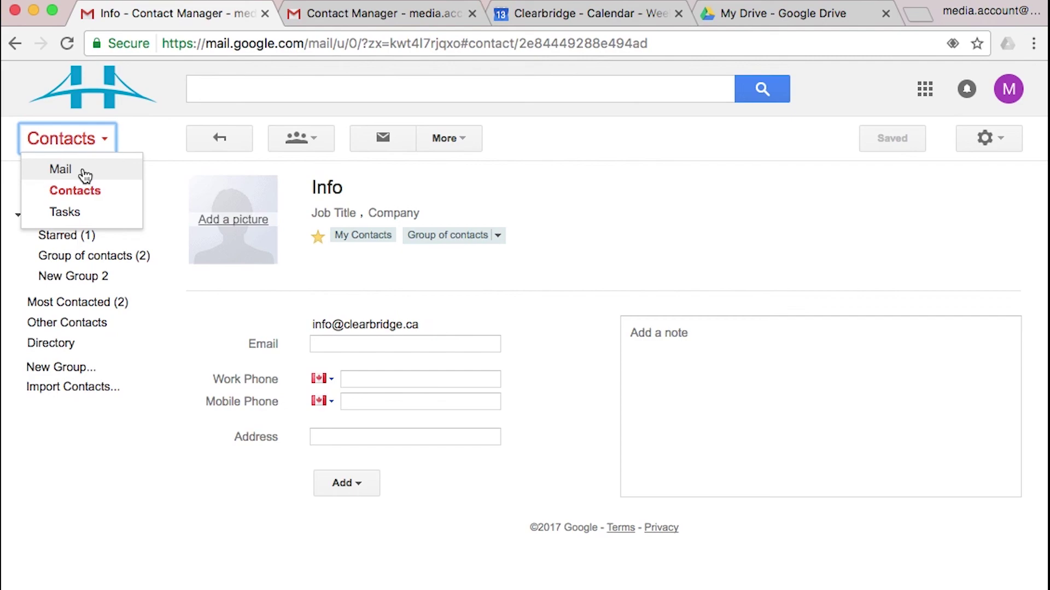
left_click(85, 173)
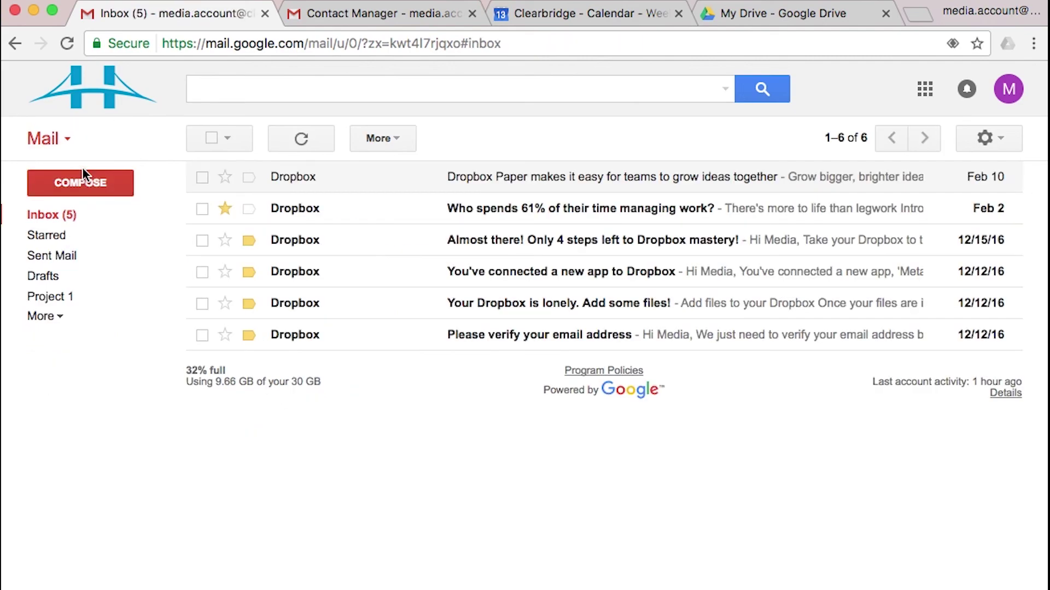